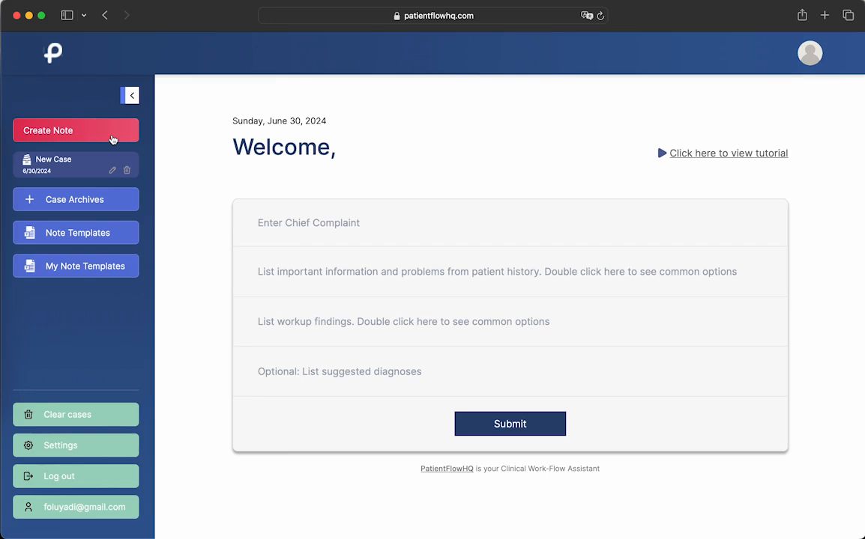
Start a new H & P note and enter "Altered mental status" as the chief complaint.
click(111, 137)
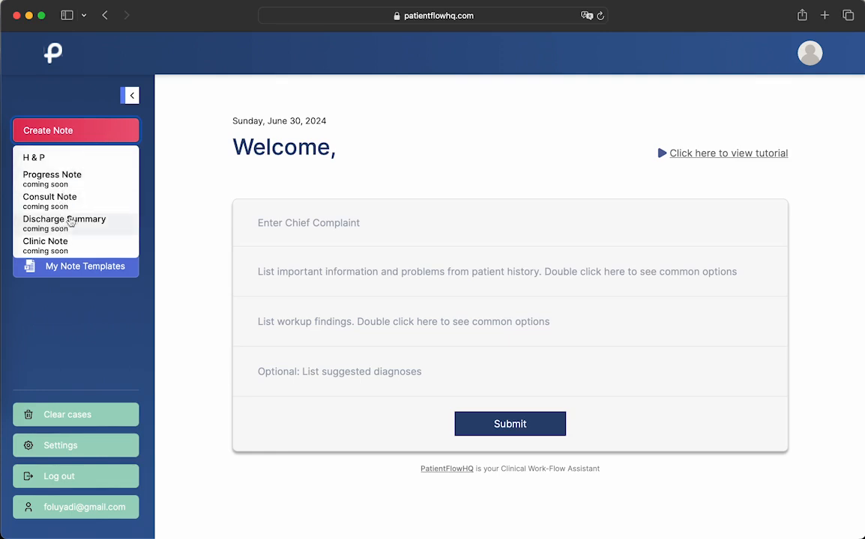
click(70, 158)
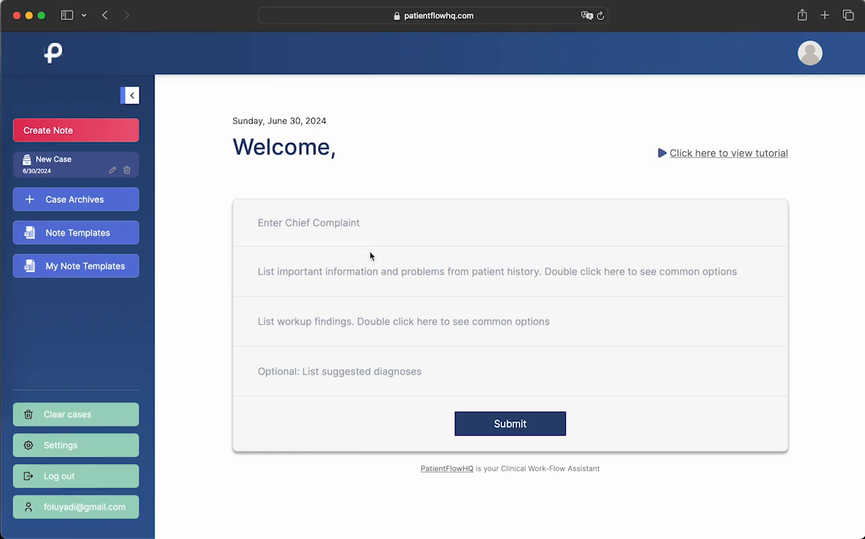
click(354, 220)
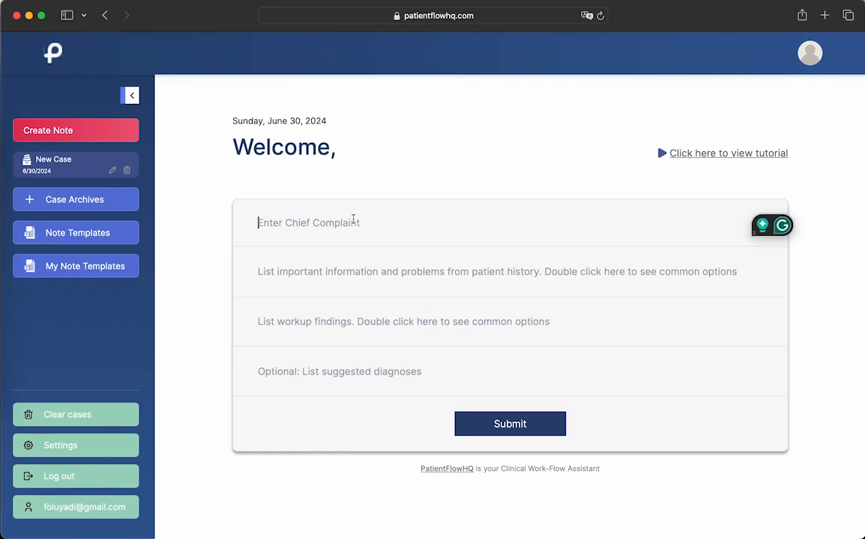
text(Altered)
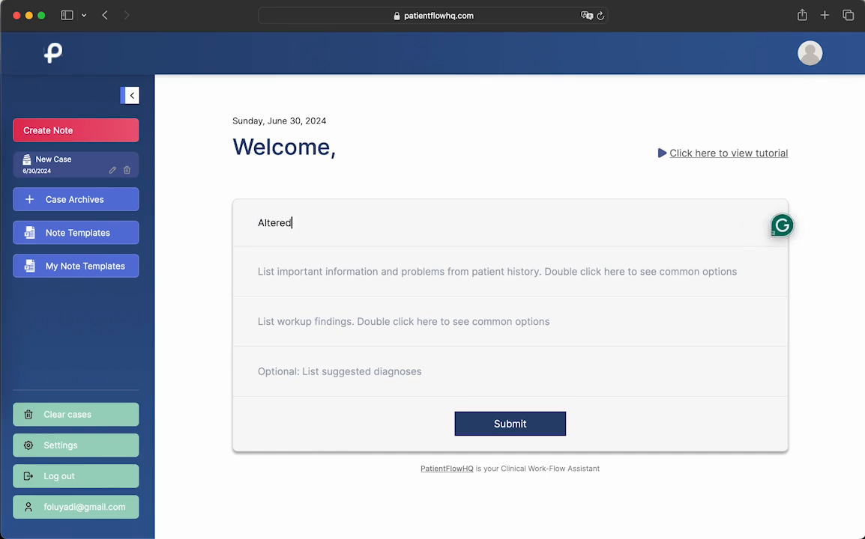
text( mental status)
Add "75 year old female" as the first entry in the patient history.
click(353, 275)
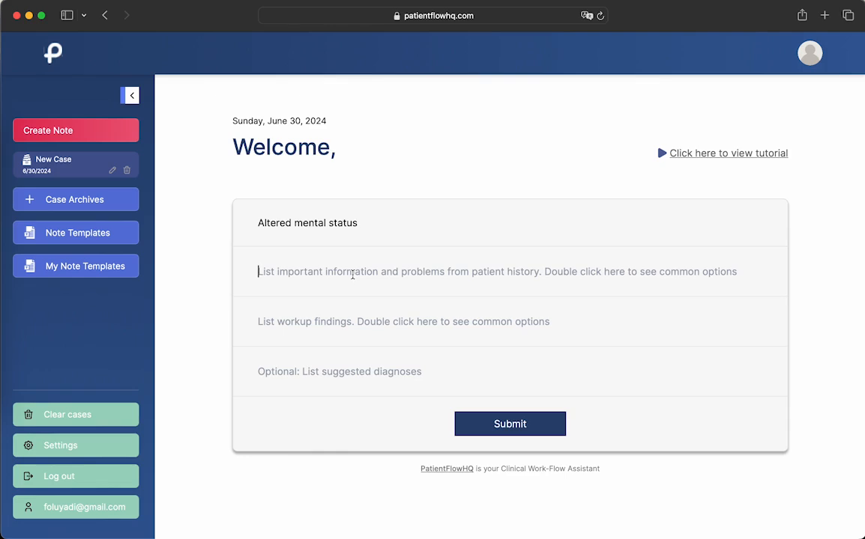
text(75 yeard)
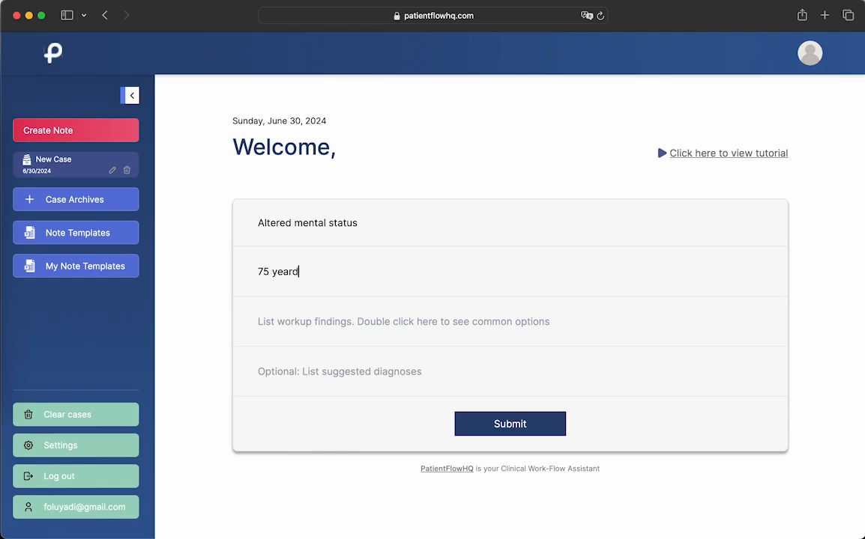
text( o)
key(BackSpace)
key(BackSpace)
key(BackSpace)
text(old female)
key(BackSpace)
key(BackSpace)
text(le)
key(Return)
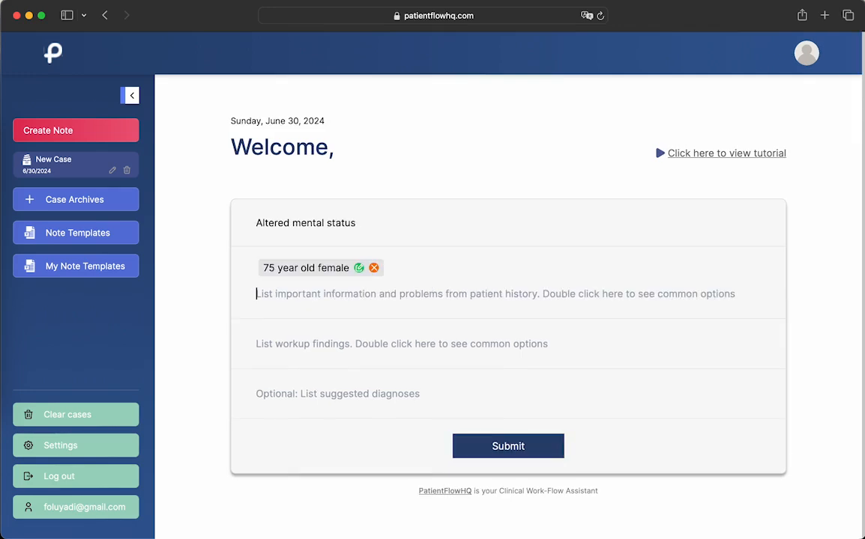
Add "ongoing for 3 days" and "fever and chills" as separate patient history entries.
text(ongoing )
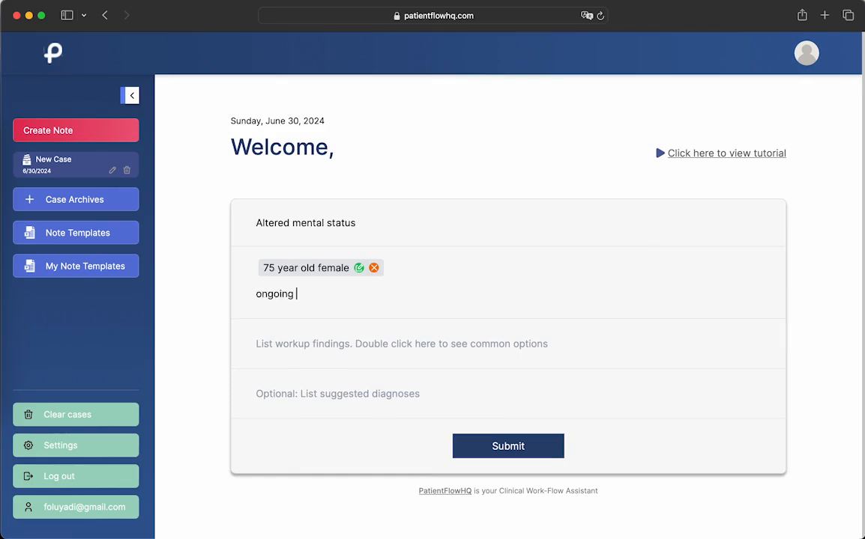
text(for 3 days)
key(Return)
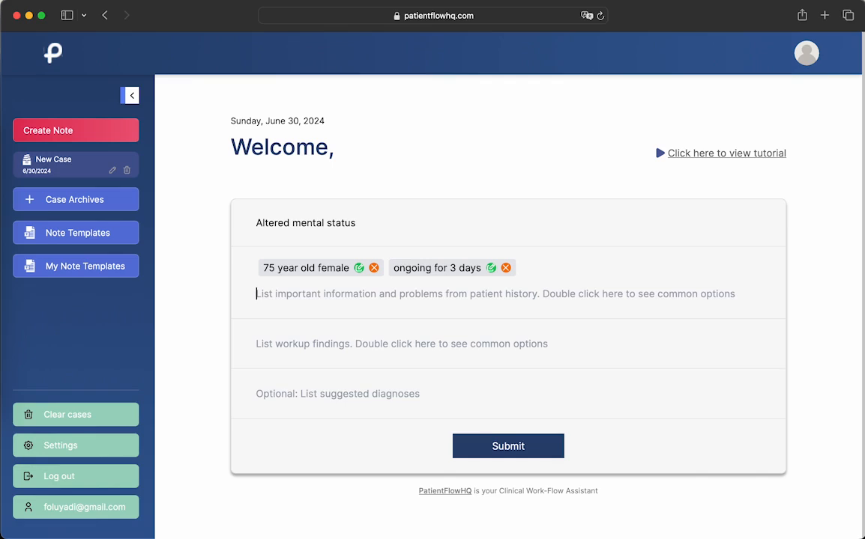
text(fev)
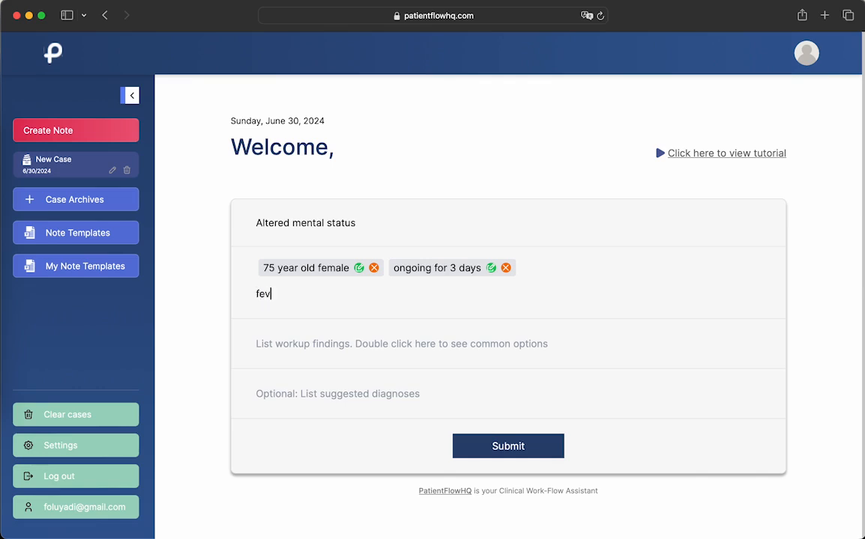
text(er and chills)
key(Return)
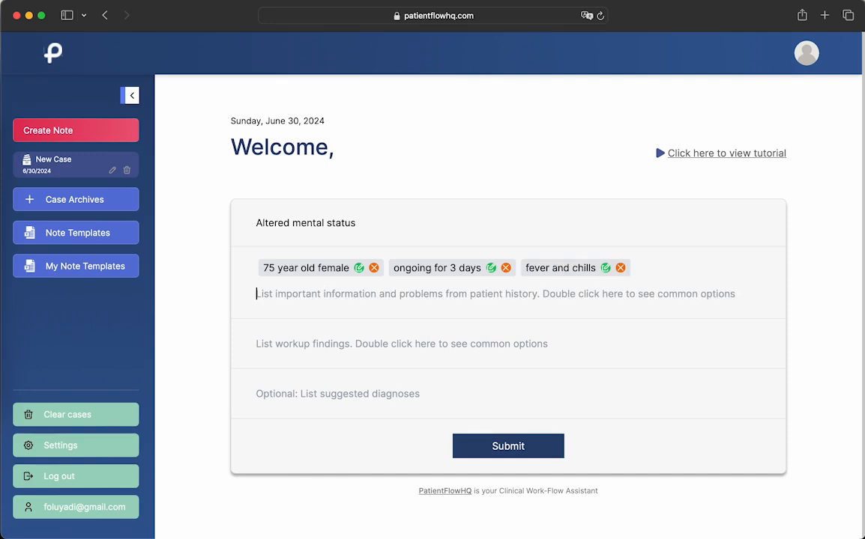
Add "patient found on the floor at home by family" to the patient history.
text(patinet)
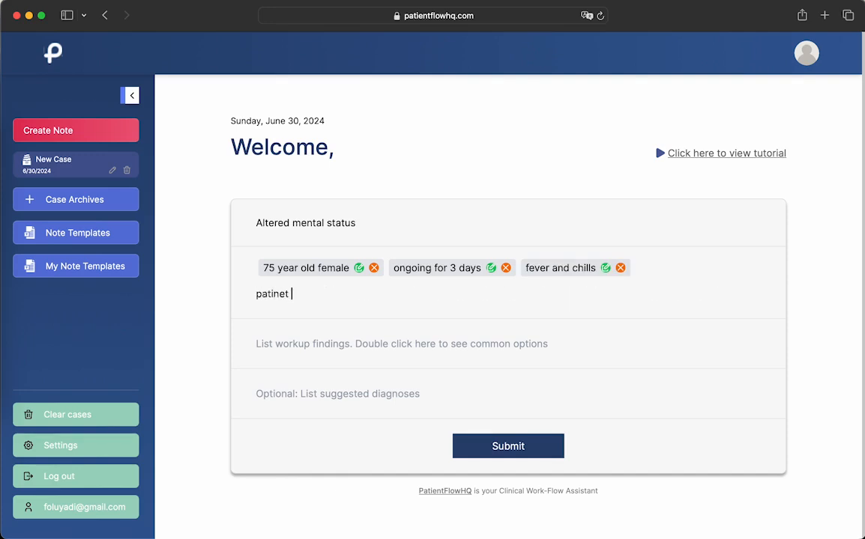
key(BackSpace)
key(BackSpace)
key(BackSpace)
key(BackSpace)
text(ent on)
key(BackSpace)
key(BackSpace)
text(found on the floor at )
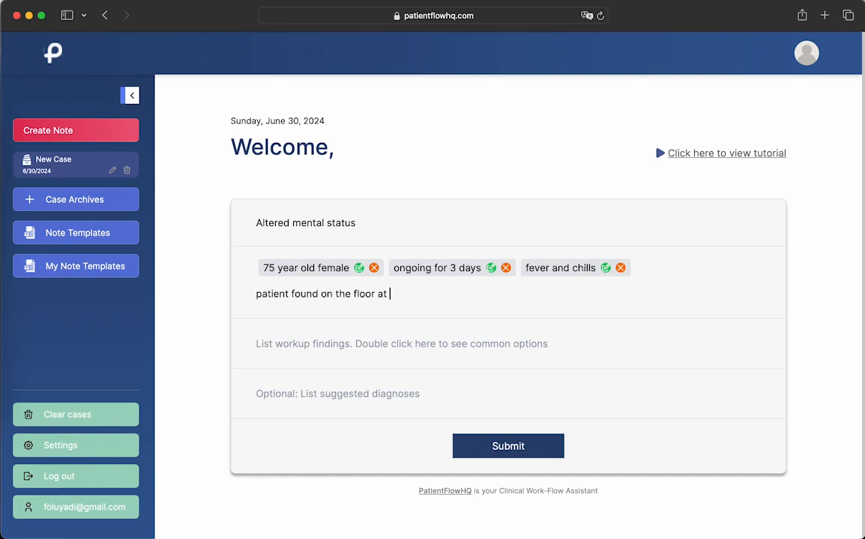
text(home by family)
key(Return)
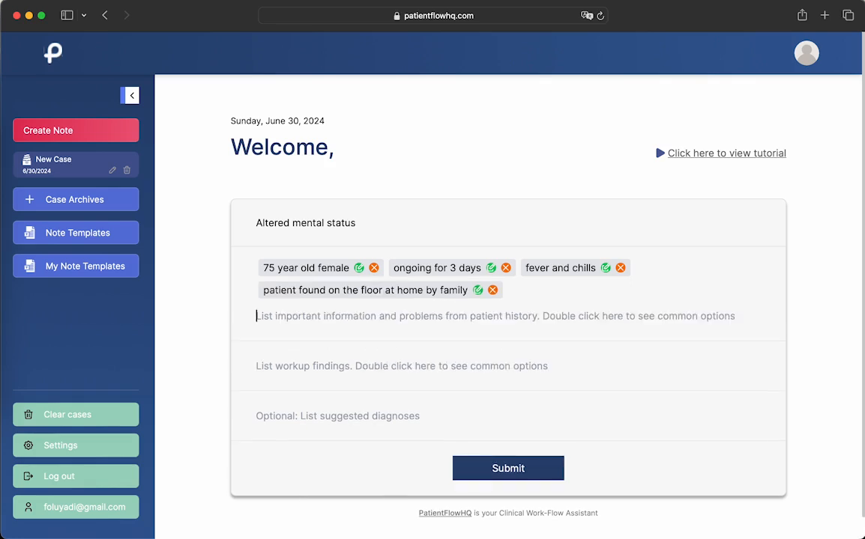
Add "unable to provide detailed history" to the patient history.
text(unab)
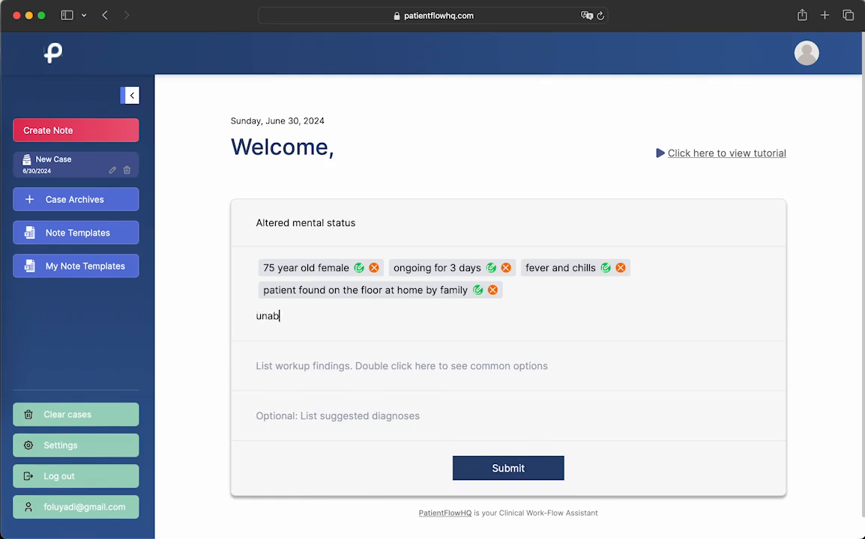
text(le to provide detailed history)
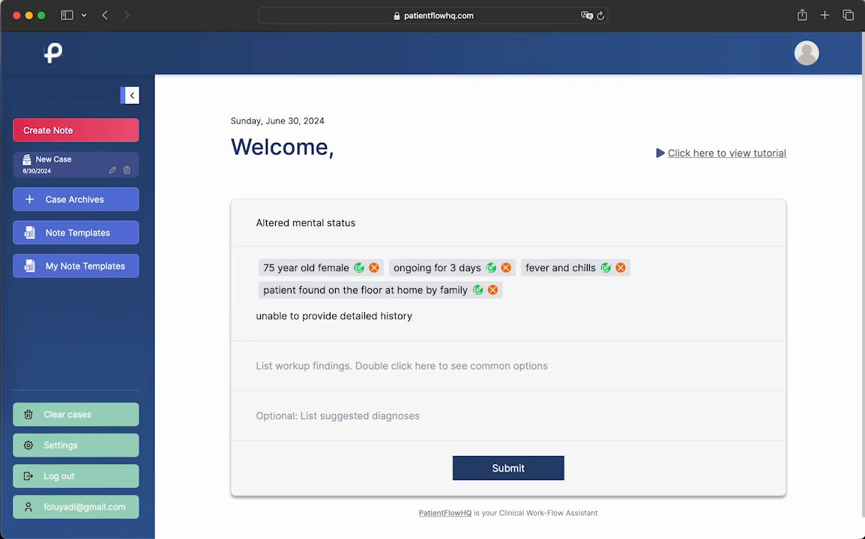
key(Return)
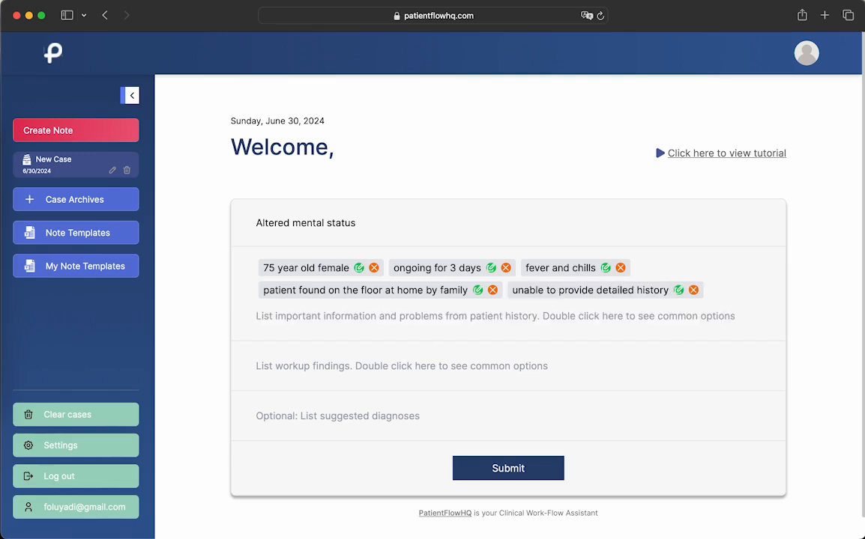
Browse the common options offered for the patient history, from the symptoms to the past conditions.
double_click(429, 317)
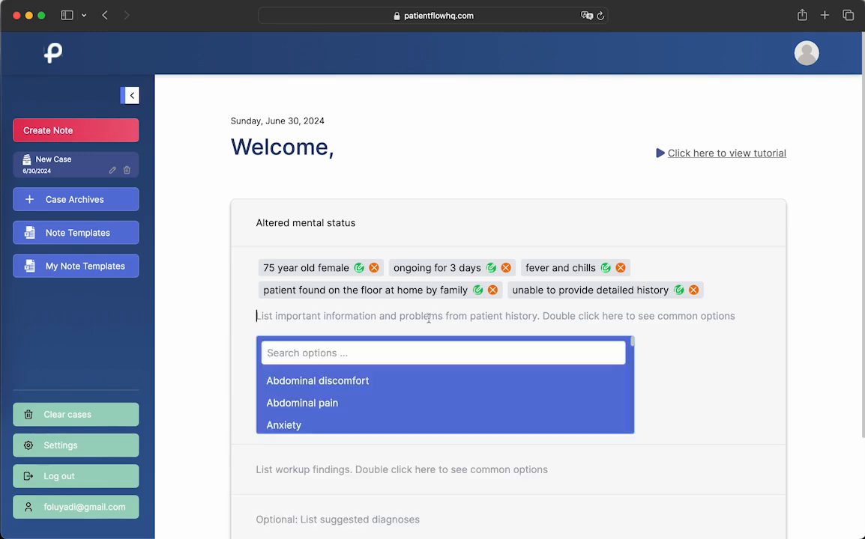
scroll(411, 395, down, 4)
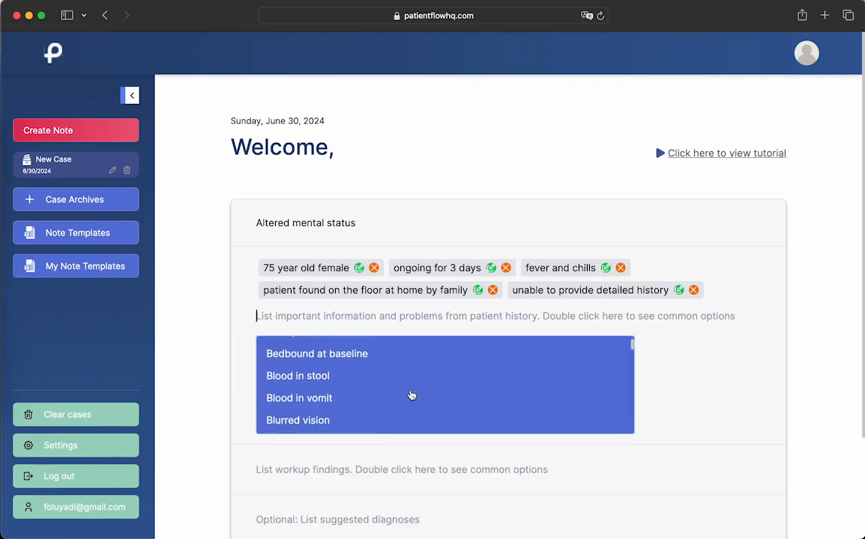
scroll(411, 395, down, 1)
scroll(411, 395, down, 4)
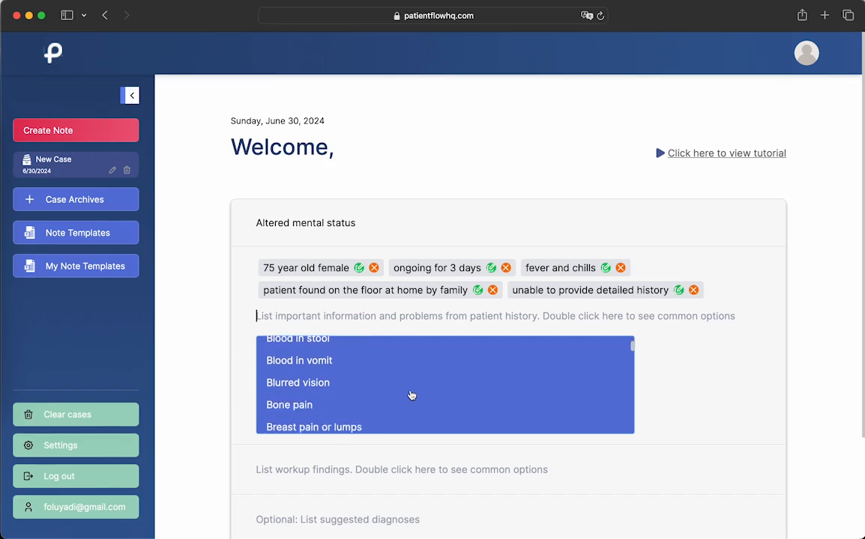
scroll(412, 395, down, 10)
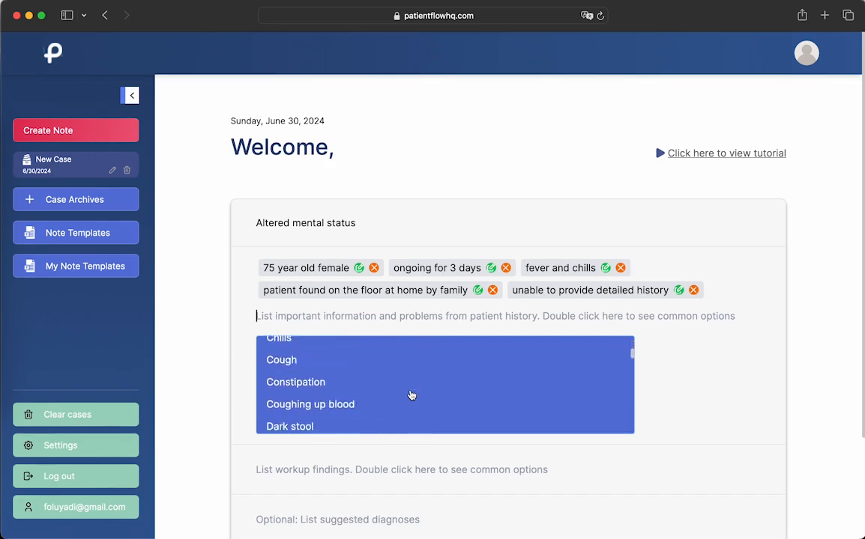
scroll(411, 395, down, 3)
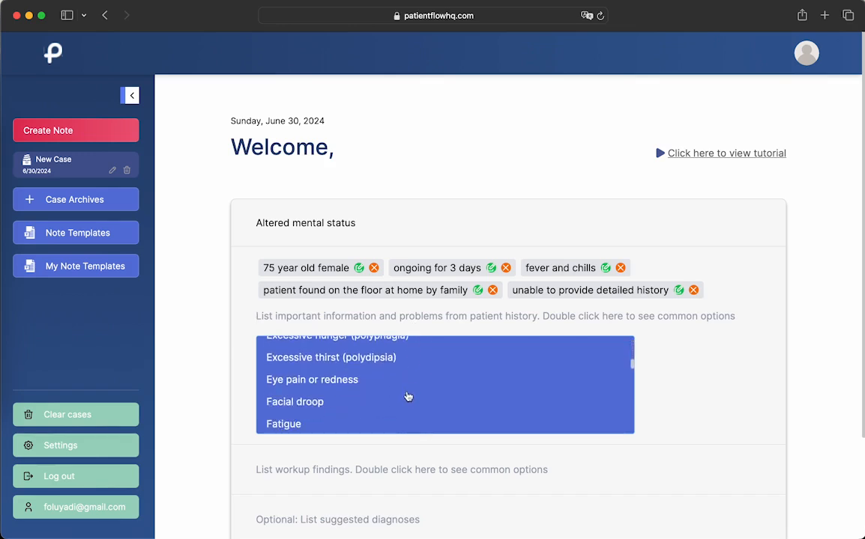
scroll(406, 400, down, 8)
scroll(409, 420, down, 2)
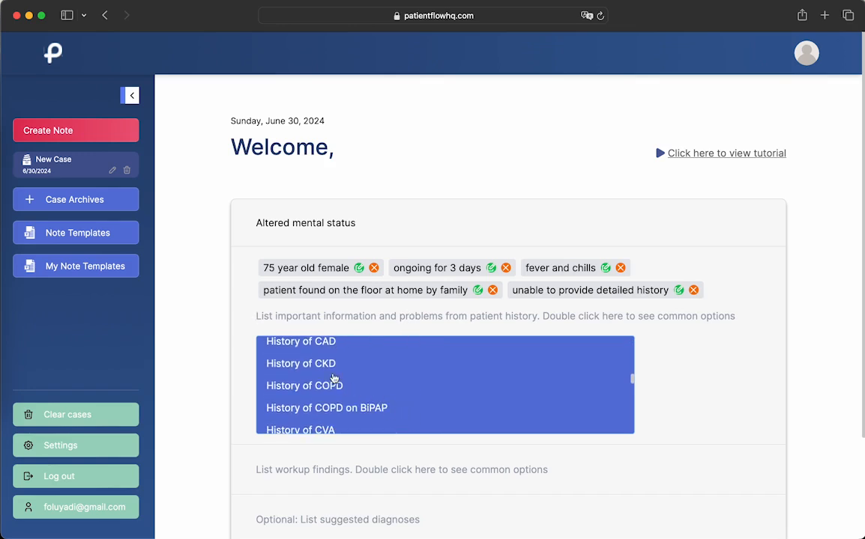
scroll(354, 416, up, 15)
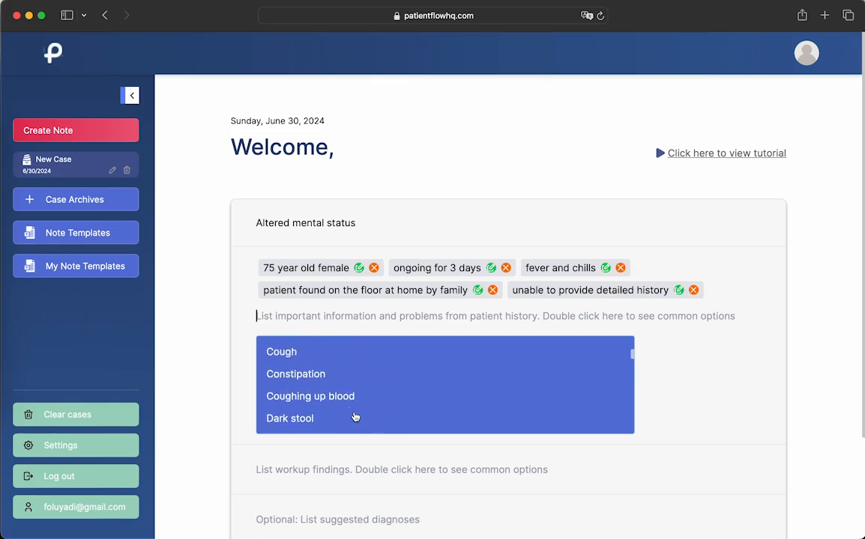
Filter the common options by "history" and add History of CKD and History of COPD to the patient history.
click(356, 354)
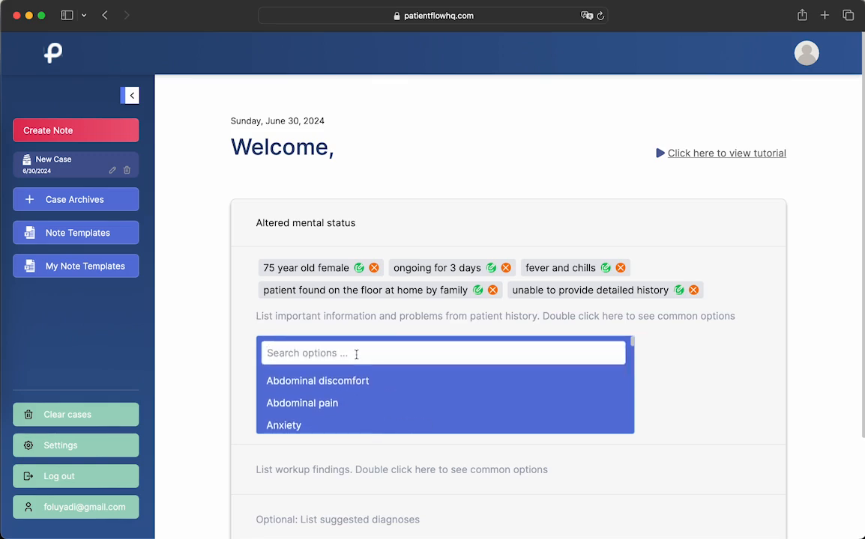
text(history)
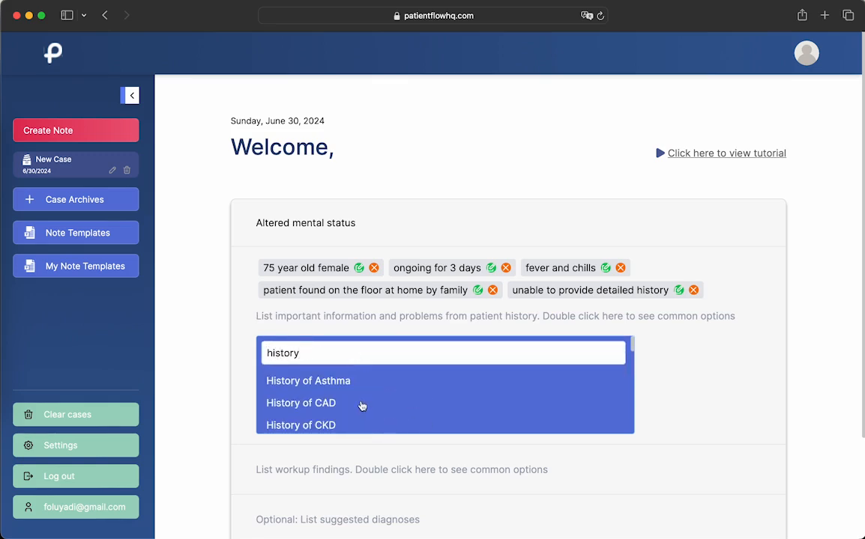
scroll(362, 407, down, 1)
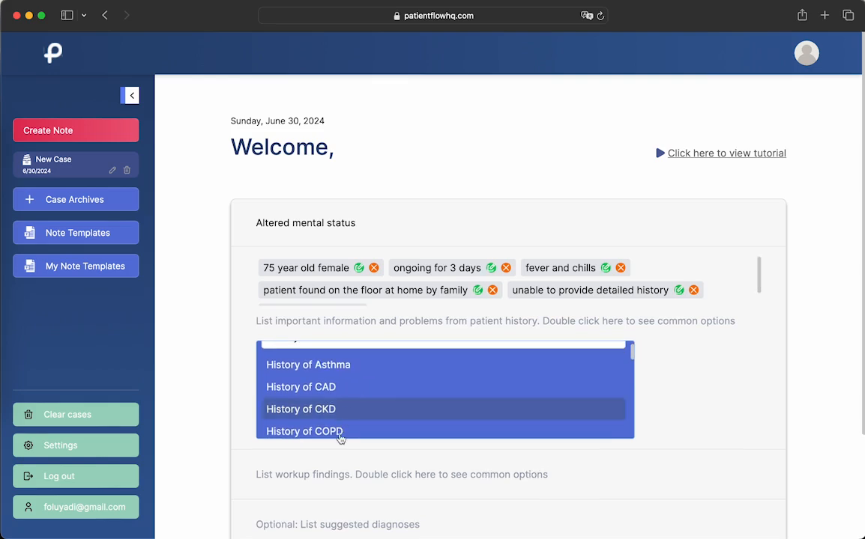
scroll(341, 440, down, 1)
scroll(341, 440, down, 1)
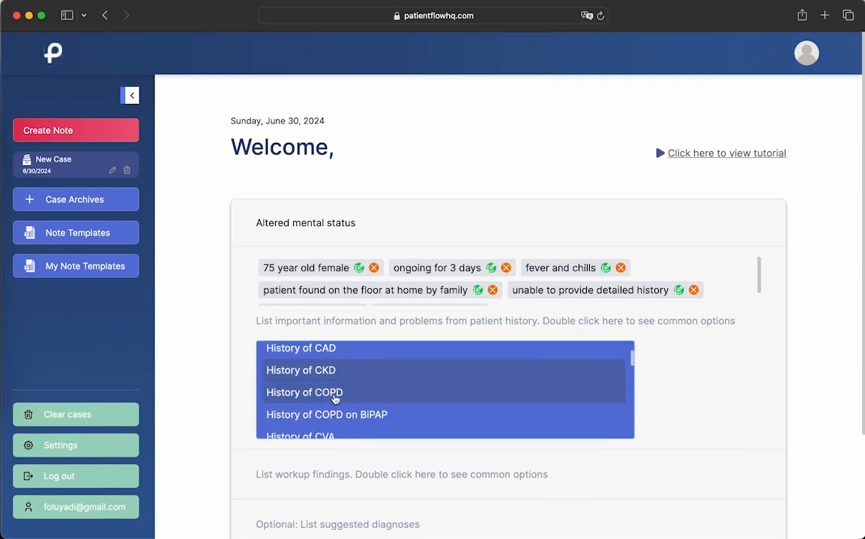
scroll(338, 423, down, 2)
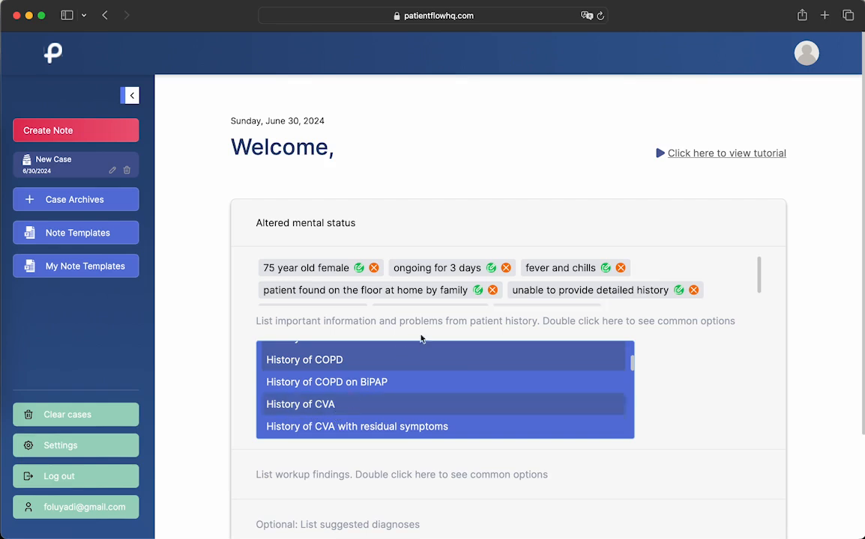
scroll(422, 278, down, 1)
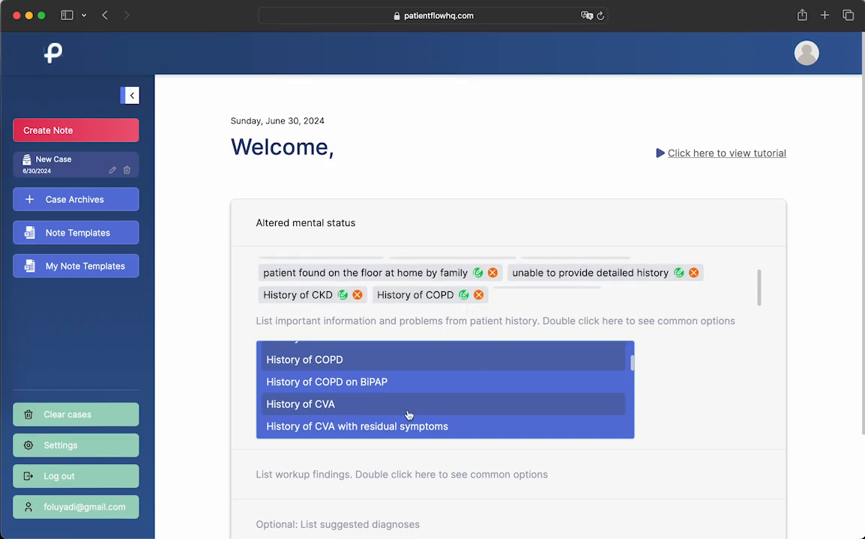
scroll(528, 301, down, 1)
click(540, 281)
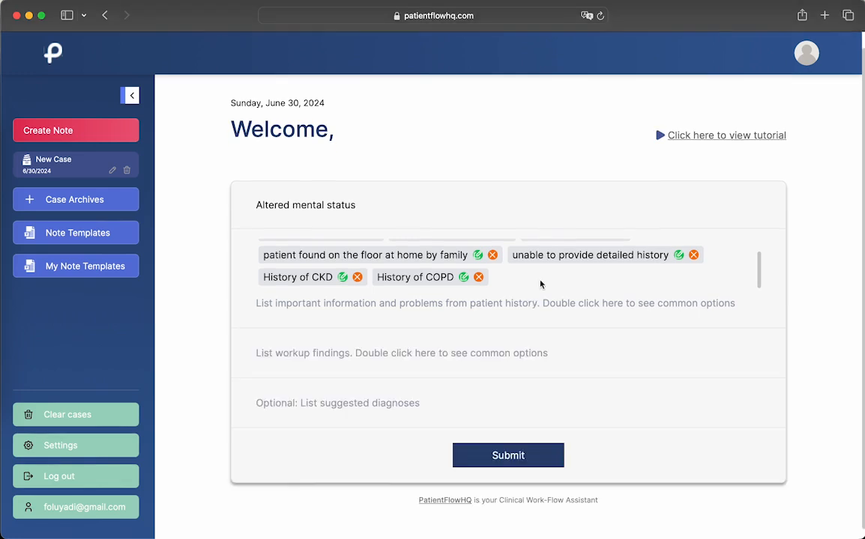
Add "urinalysis positive for UTI" as a workup finding.
scroll(540, 279, down, 1)
scroll(540, 281, up, 3)
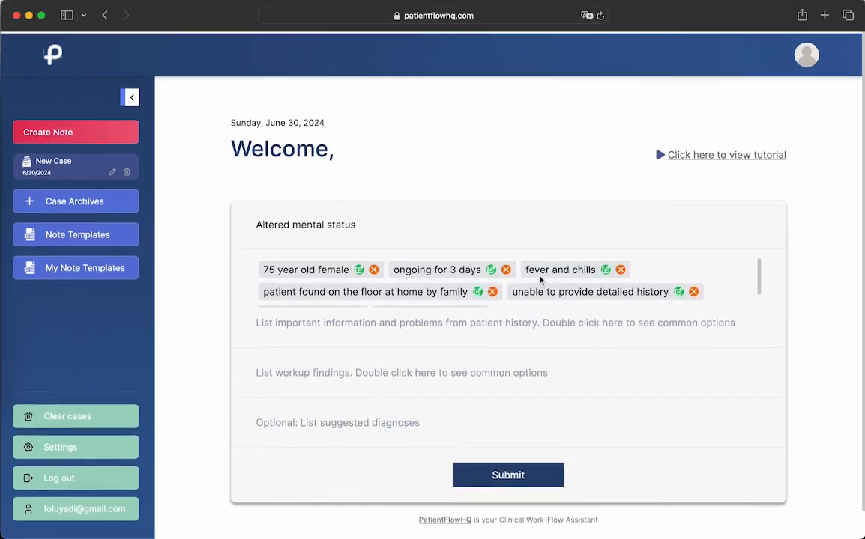
scroll(540, 281, down, 2)
click(488, 379)
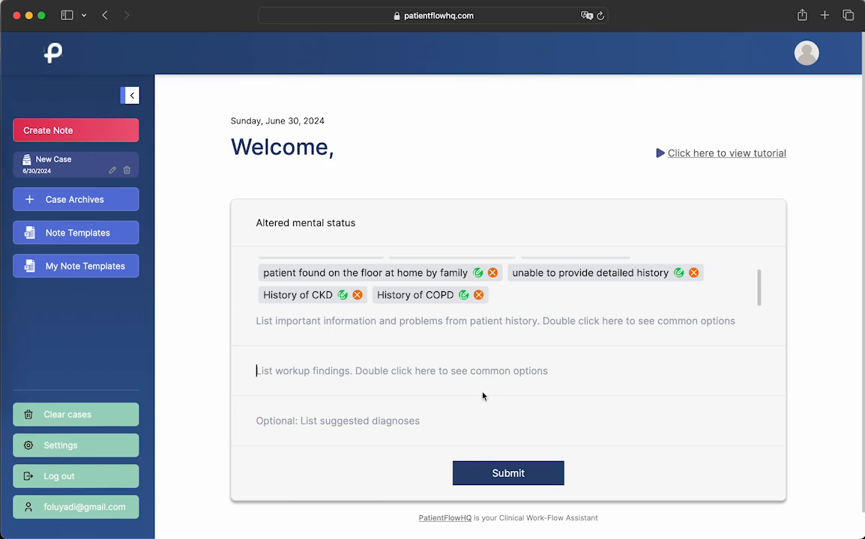
text(urinalysis )
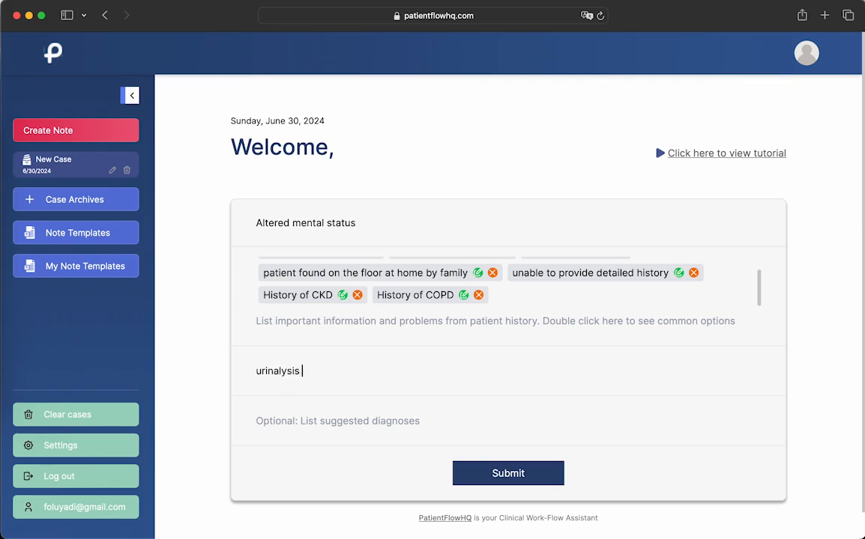
text(positive for UTI)
key(Return)
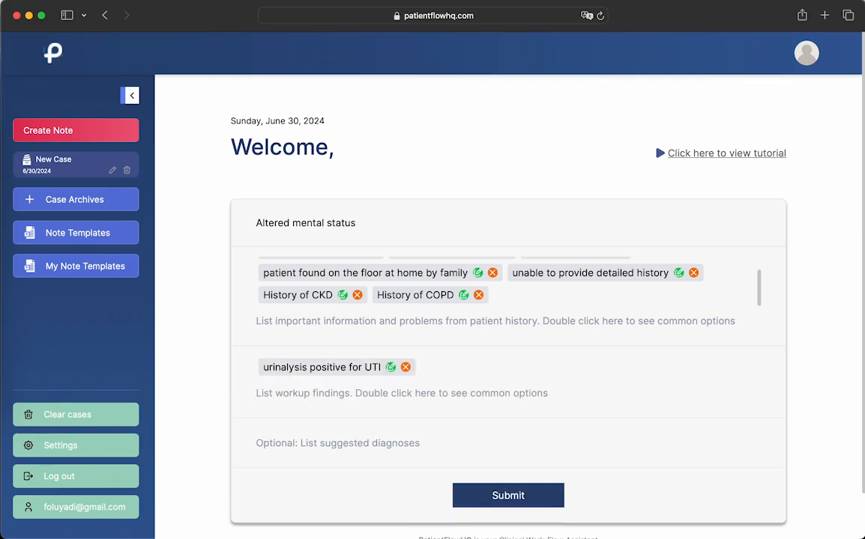
Add "bicarbonate 16" and "lactic acid 4.2" as workup findings.
text(bicarboo)
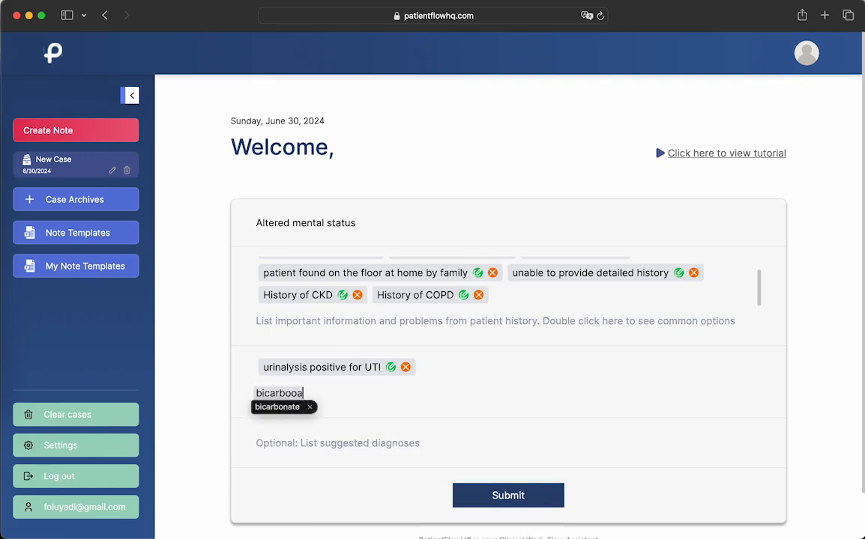
key(BackSpace)
text(nate )
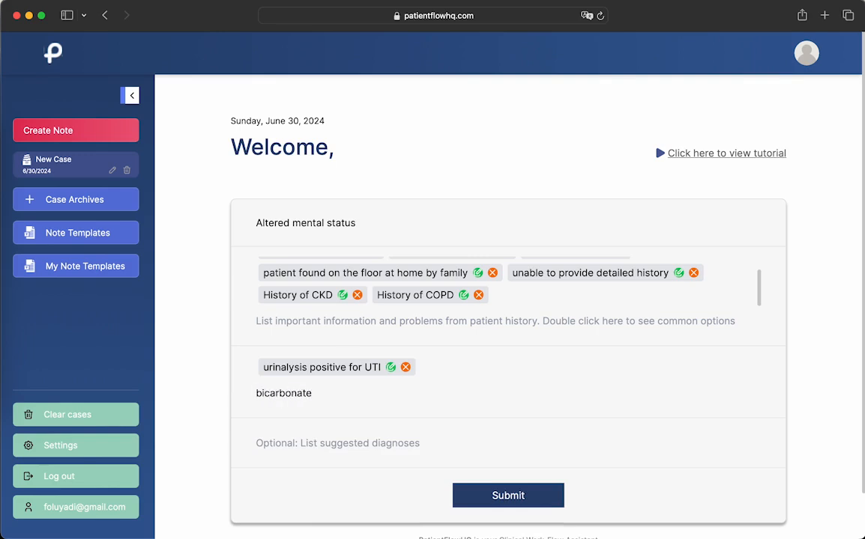
text(16)
key(Return)
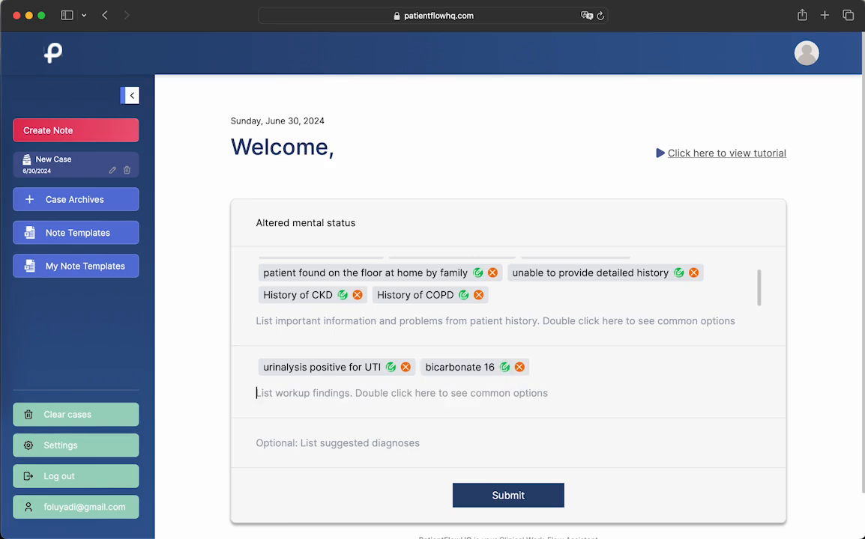
text(lactic acid)
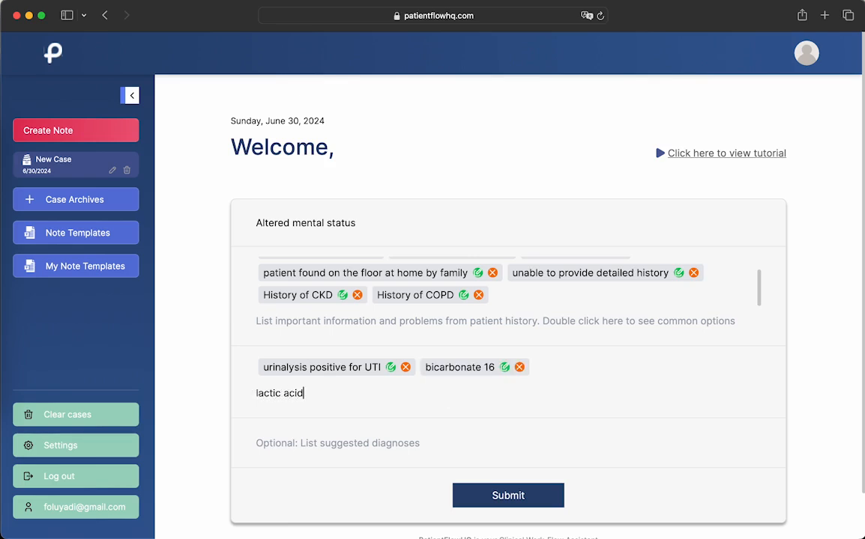
text( 4.2)
key(Return)
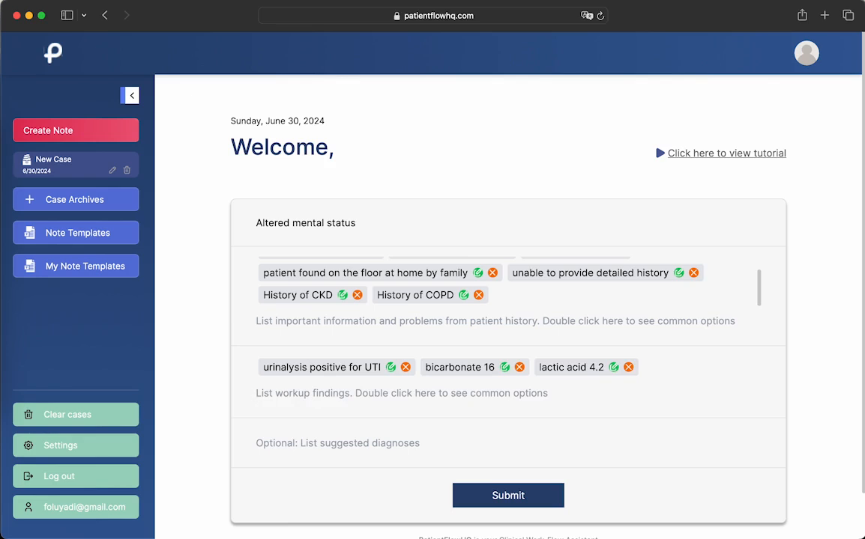
Add "blood pressure 100/42" as a workup finding.
text(plood)
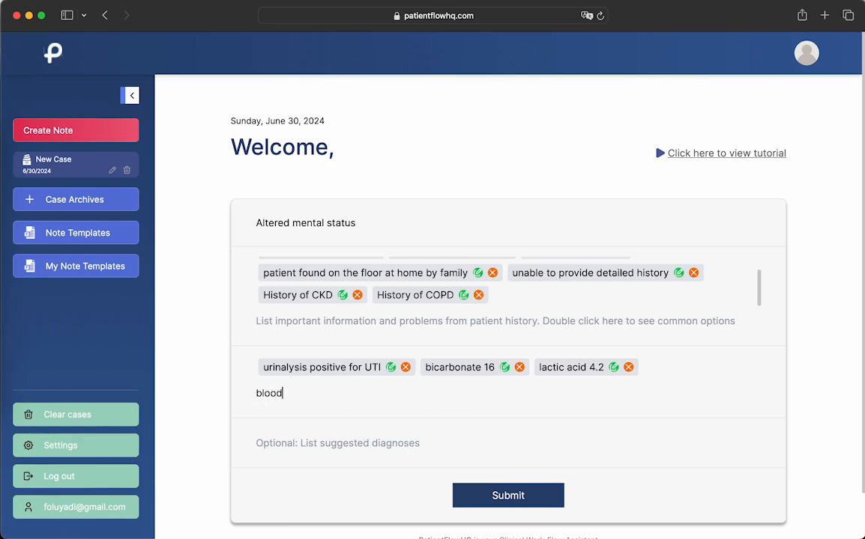
text( pressure 100/4)
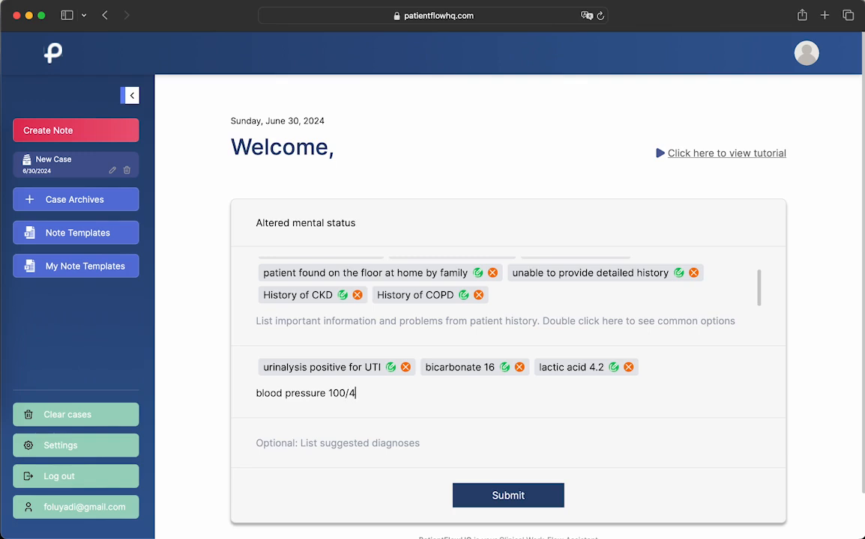
text(2)
key(BackSpace)
text(2)
key(Return)
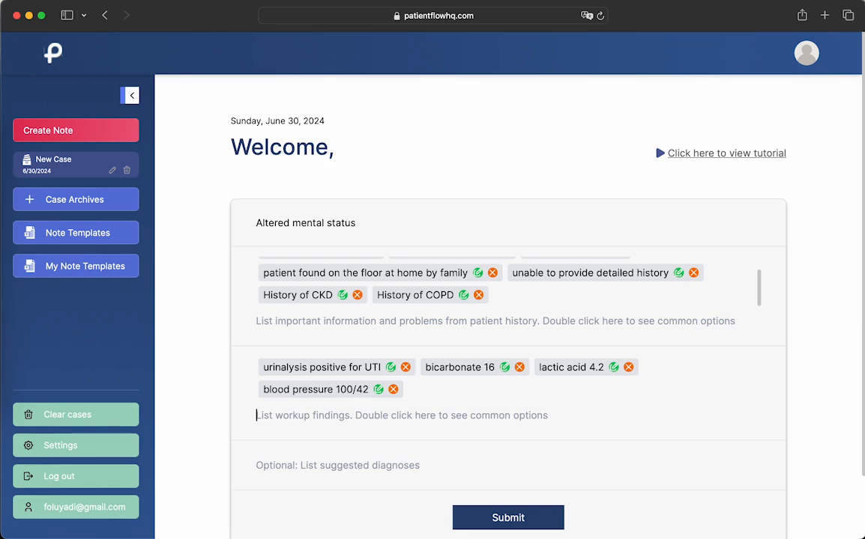
Add "cxr with no acute findings" as a workup finding.
text(cxr )
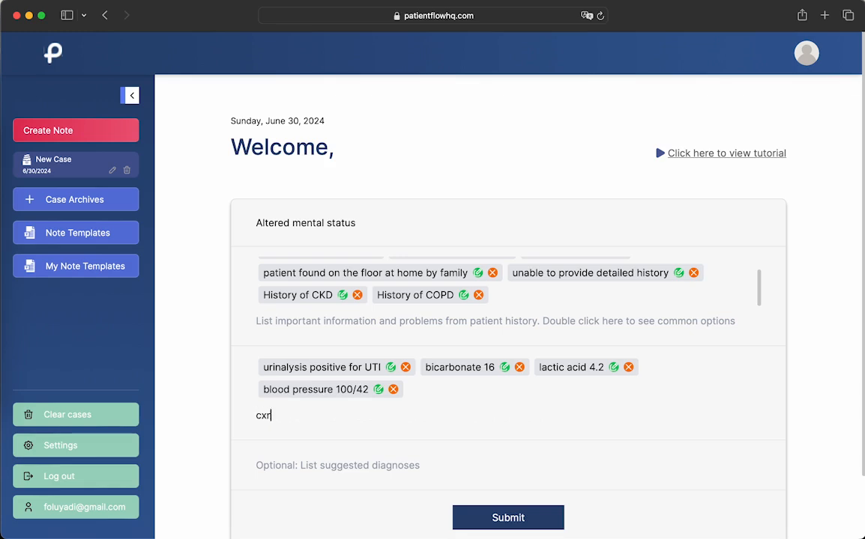
text(with no acute ifi)
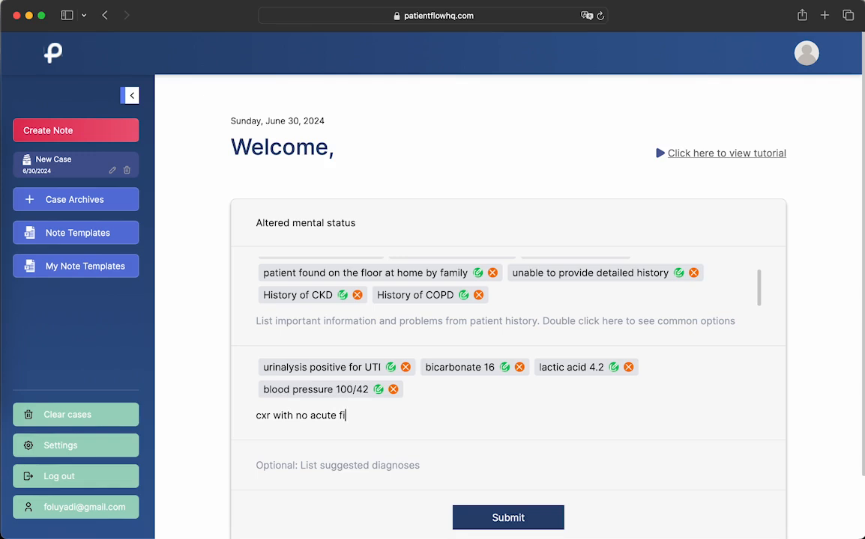
text(ndings)
key(Return)
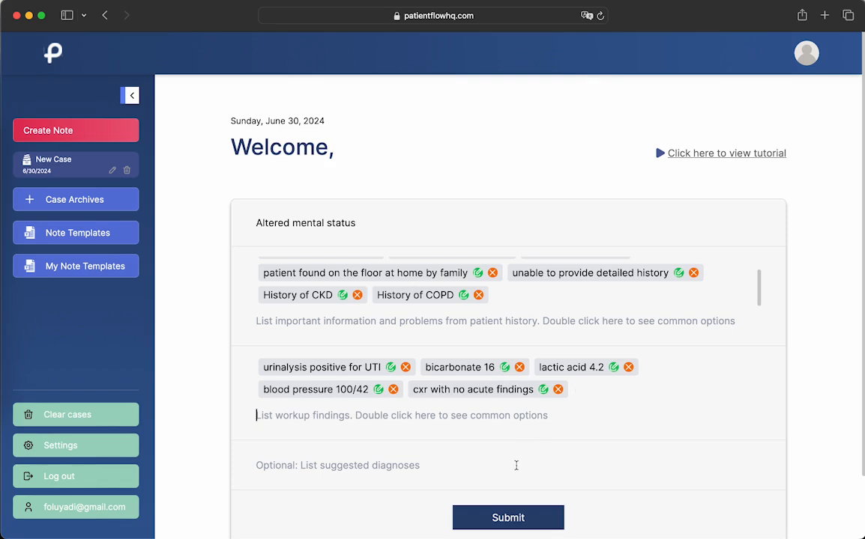
Enter "Sepsis" as a suggested diagnosis and add "creatinine 3.4 with previously normal baseline" as a workup finding.
click(515, 466)
text(Sepsis)
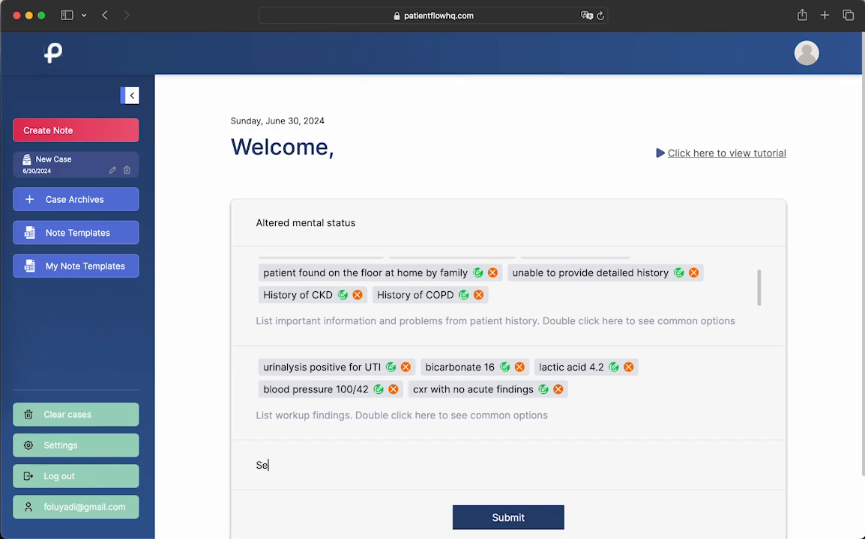
click(517, 418)
text(creatinine )
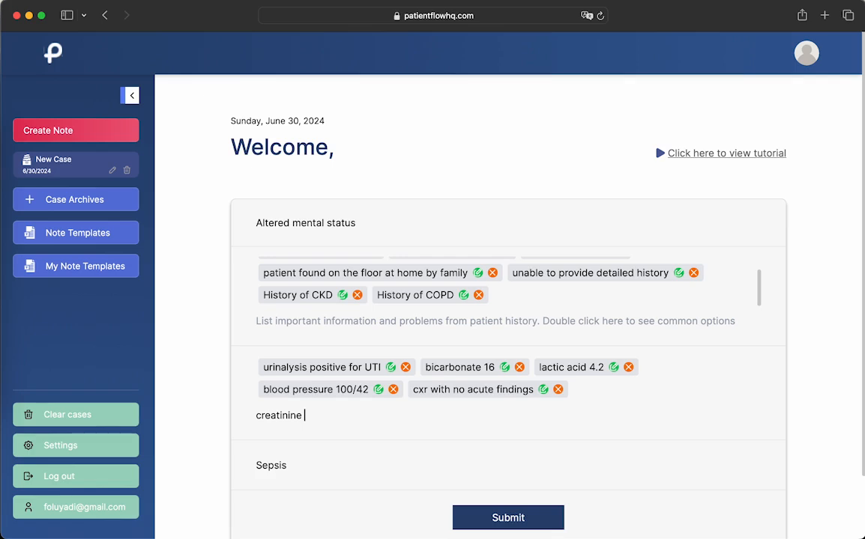
text(3.4 with previo)
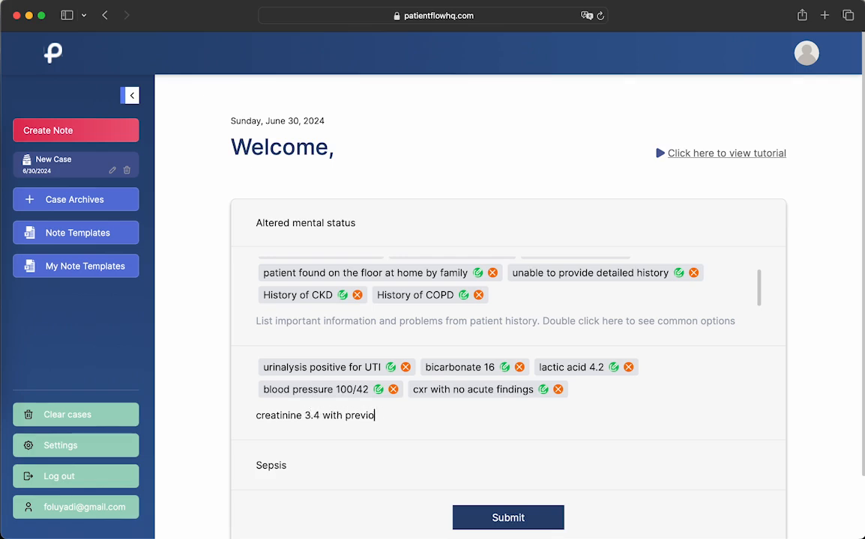
text(usly normal baseline)
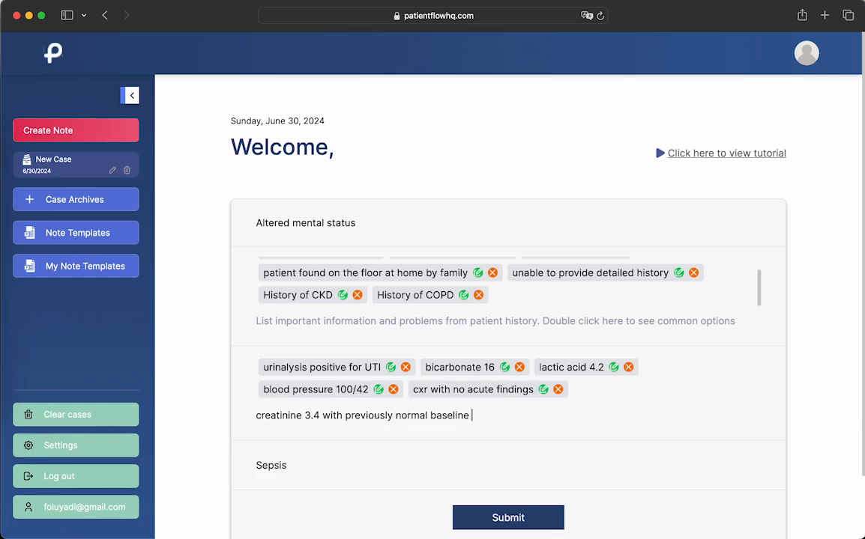
key(Return)
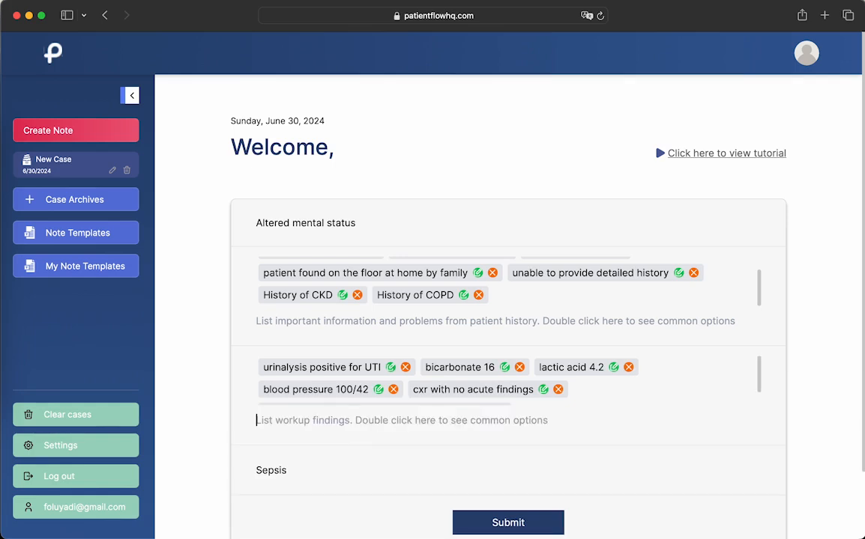
Extend the sepsis entry to "Sepsis secondary to UTI" and add it and "AKI" as suggested diagnoses.
click(424, 466)
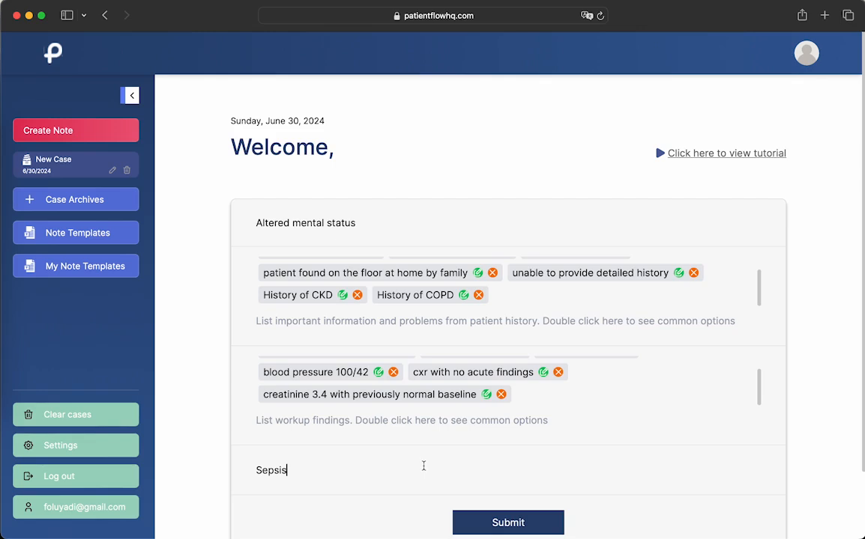
text(secondary to UTI)
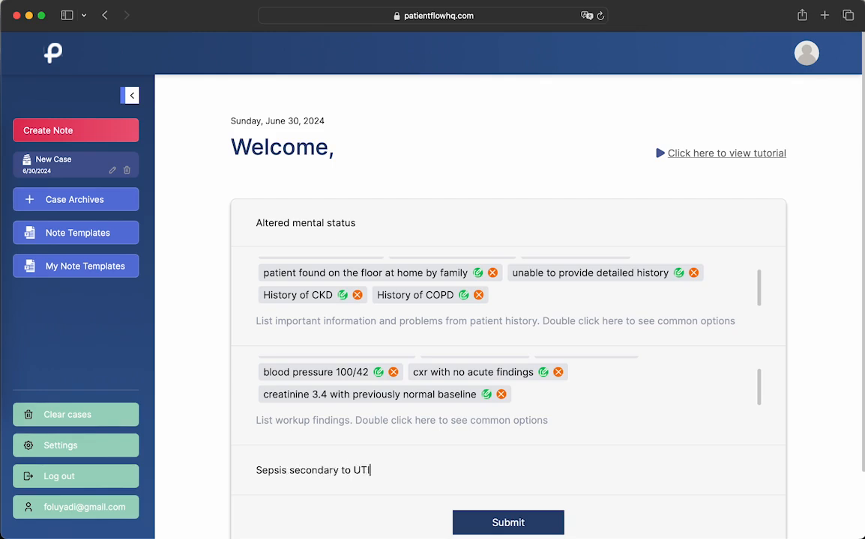
key(Return)
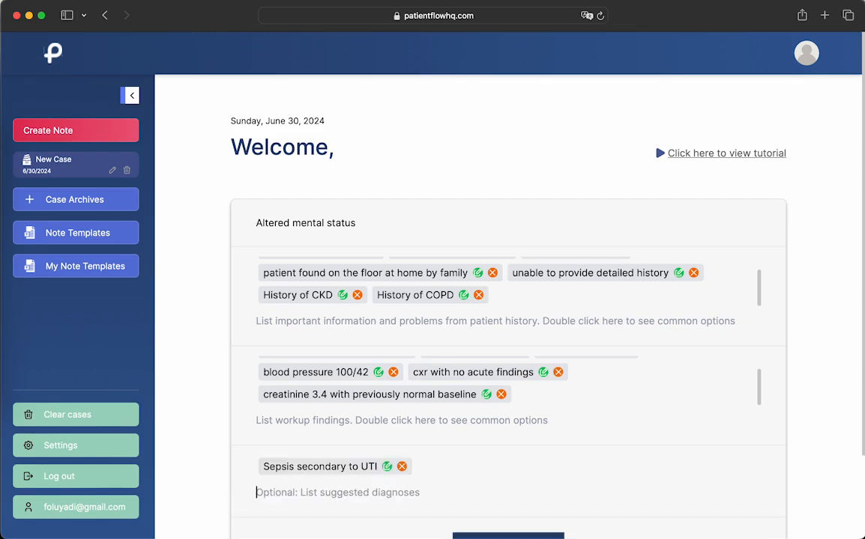
text(AKI)
key(Return)
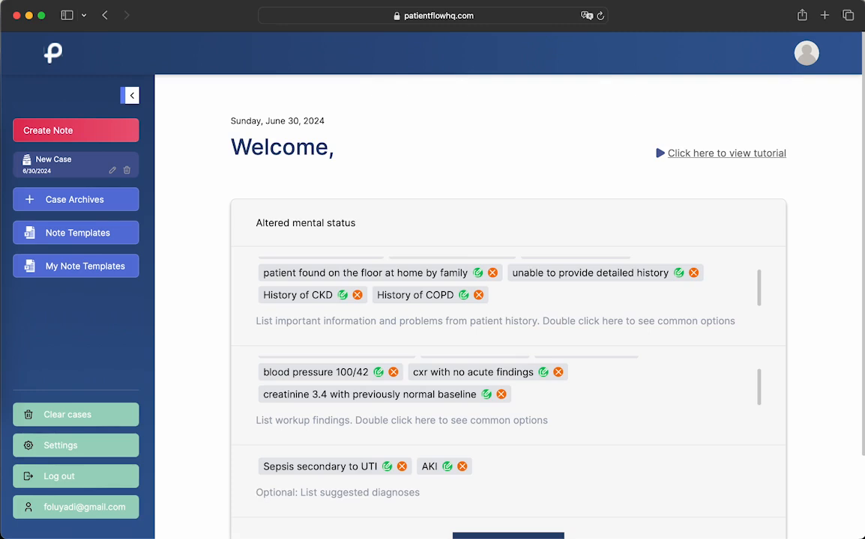
Add "HIgh Anion gap metabolic acidosis" as a suggested diagnosis.
text(HIgh )
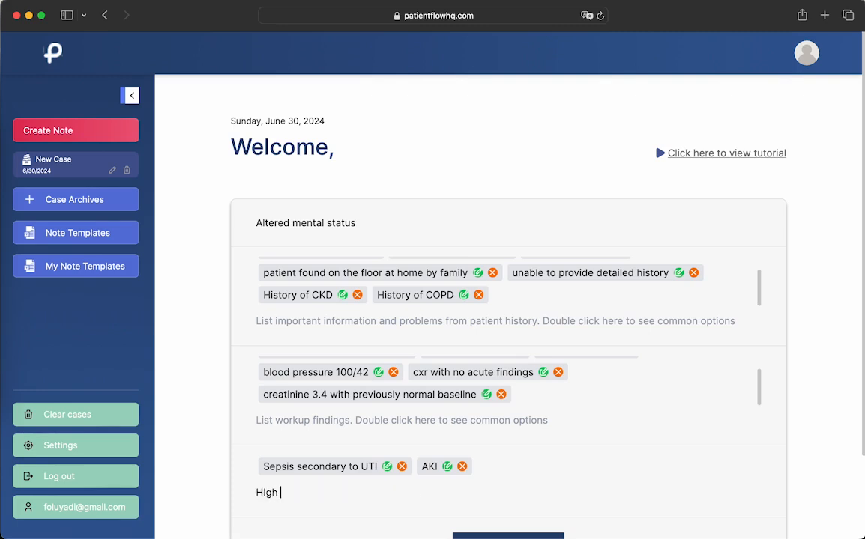
text(Anion gap metab)
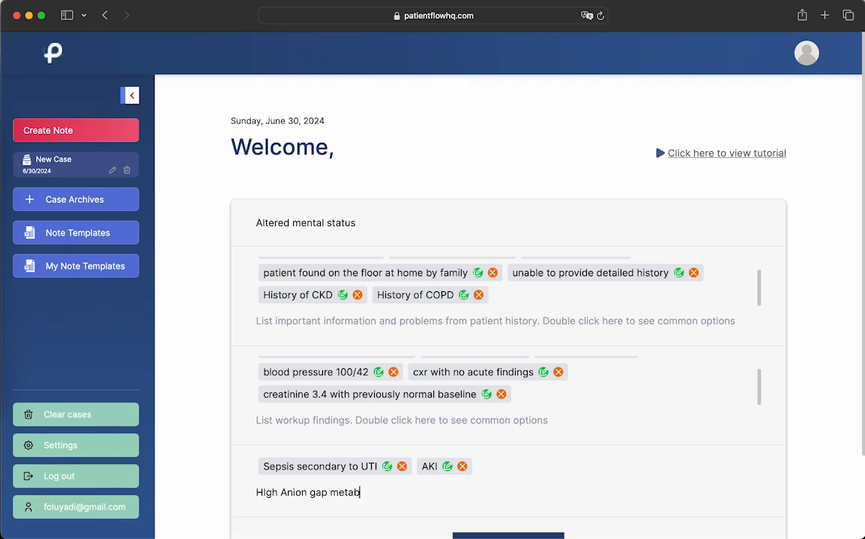
text(loic)
key(BackSpace)
key(BackSpace)
key(BackSpace)
key(BackSpace)
text(olic acidosis)
key(Return)
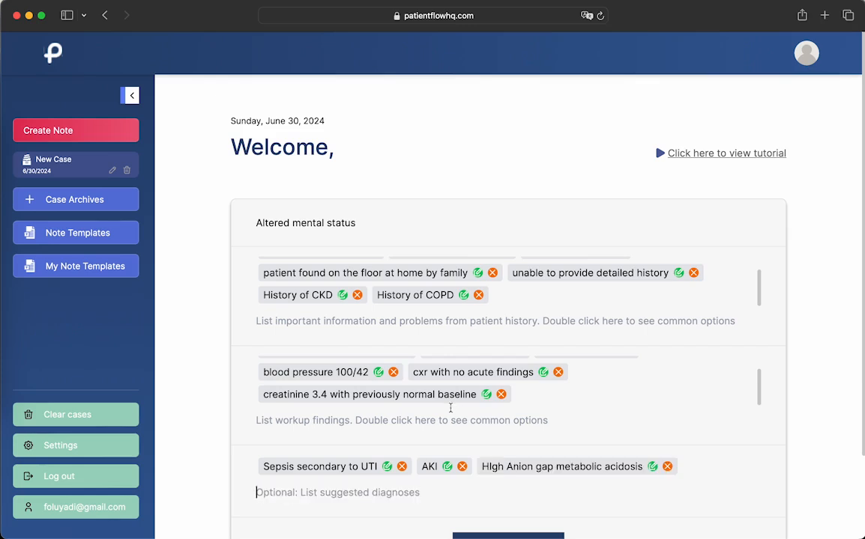
Add "Anion gap 17" as a workup finding.
click(449, 418)
text(Anion )
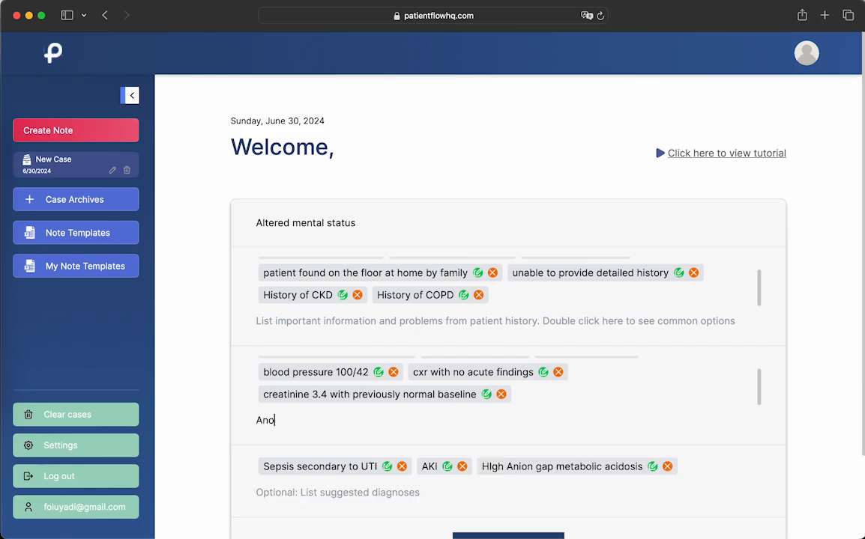
text(gap 17)
key(Return)
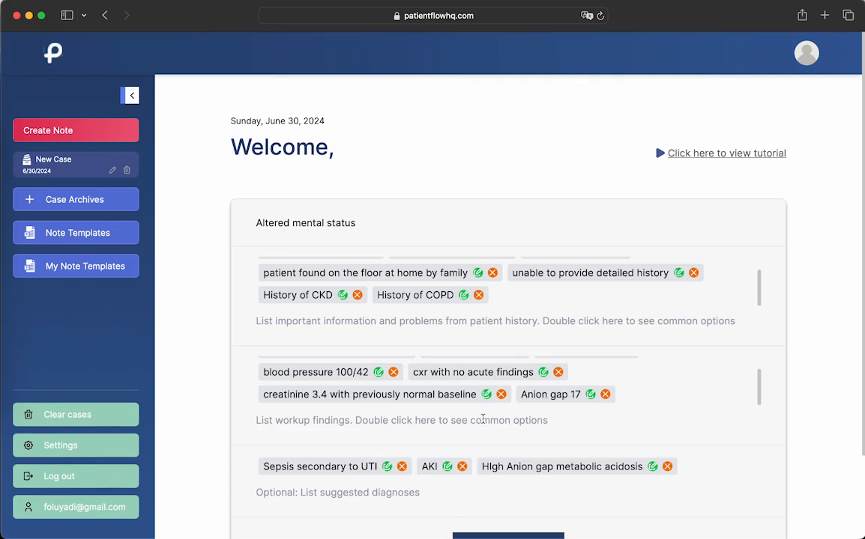
Add "acute encephalopathy" as a suggested diagnosis.
text(acute encep)
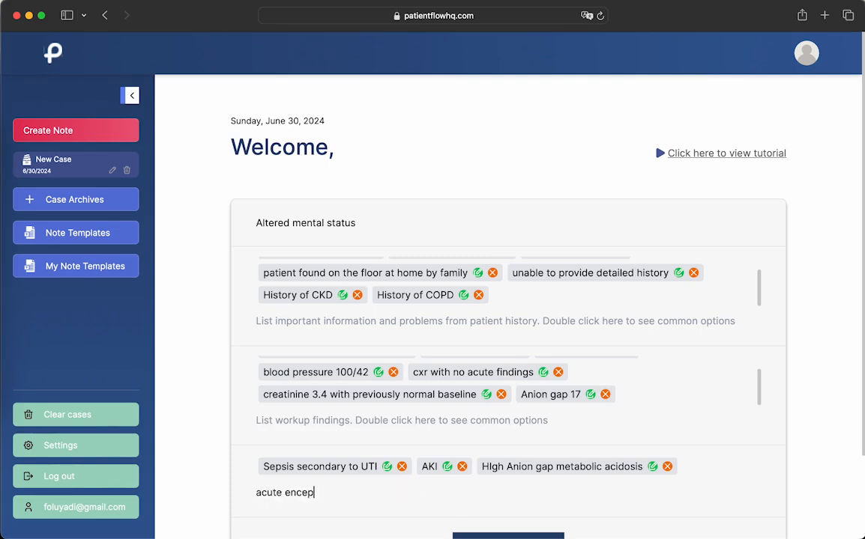
text(halopathy)
key(Return)
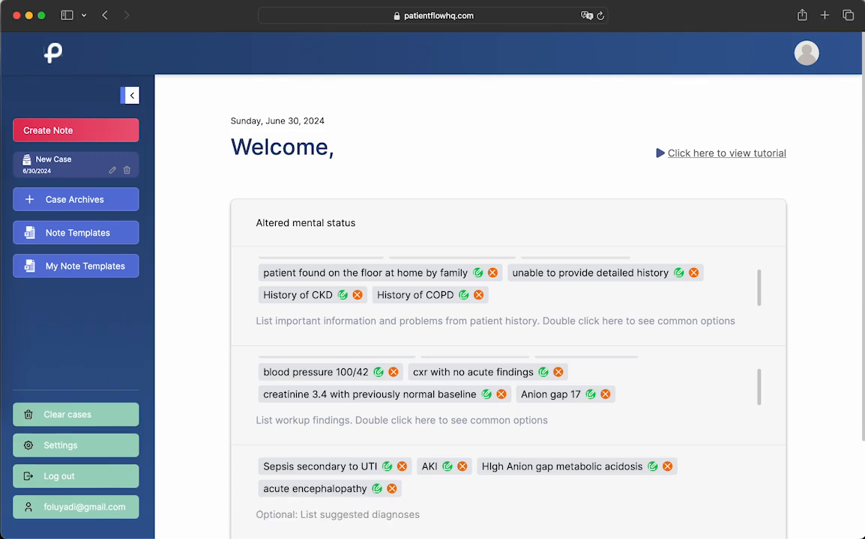
Review the entered history, workup findings and suggested diagnoses, briefly opening the blood pressure finding for editing.
scroll(498, 400, down, 2)
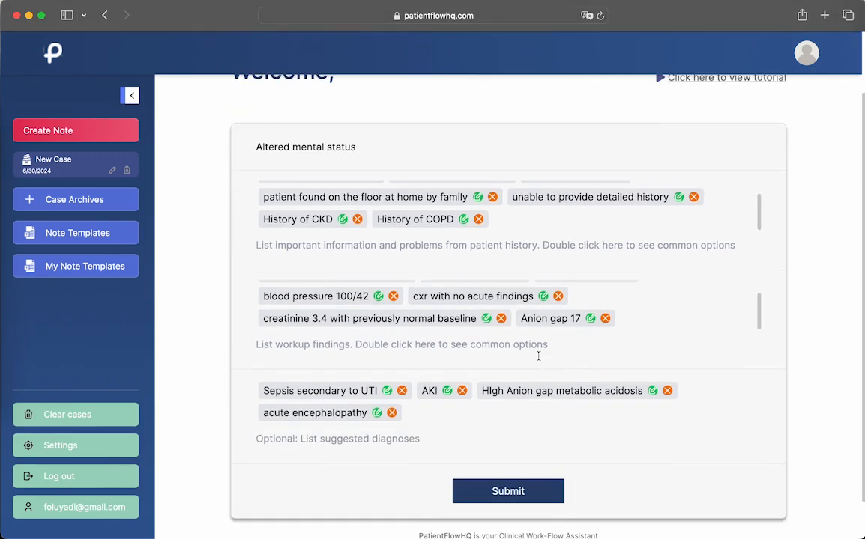
scroll(545, 222, up, 2)
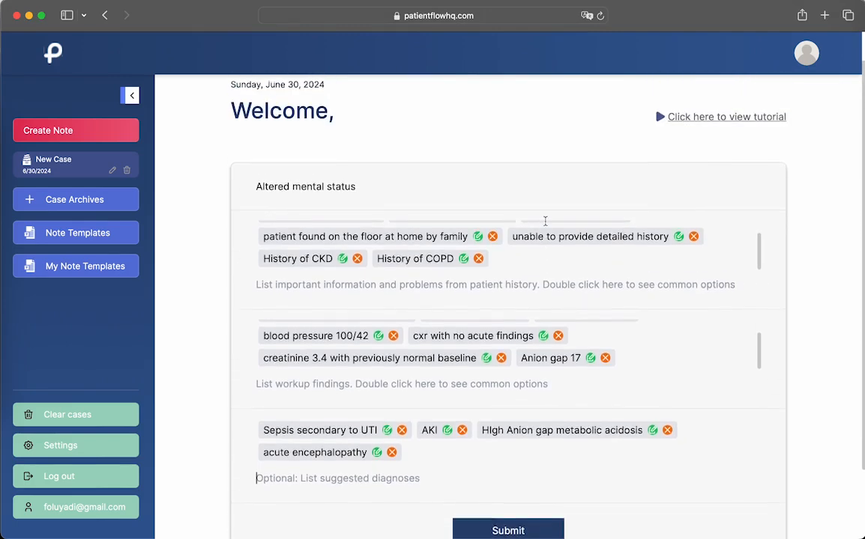
scroll(544, 225, down, 3)
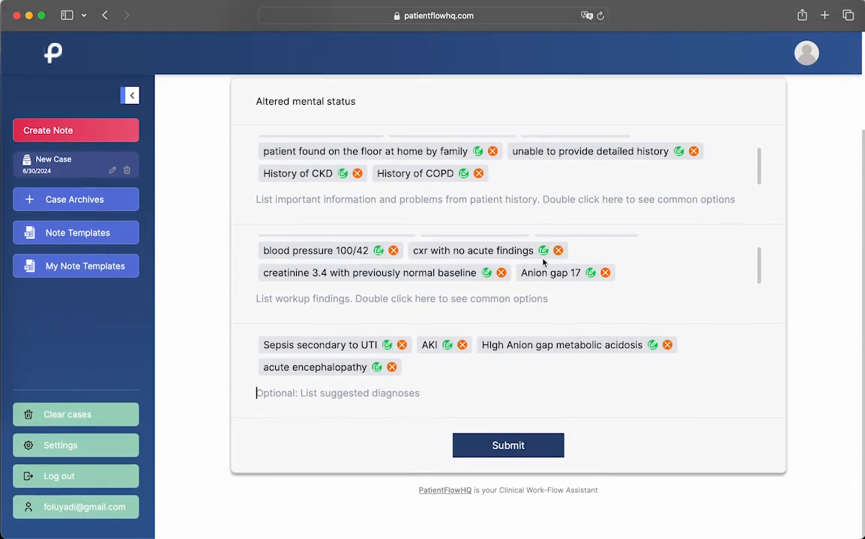
click(378, 251)
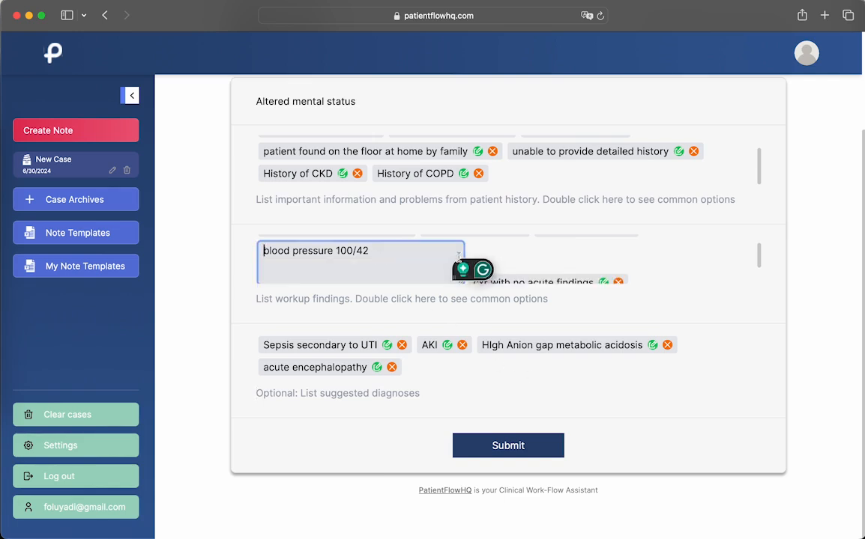
scroll(415, 261, down, 2)
click(472, 243)
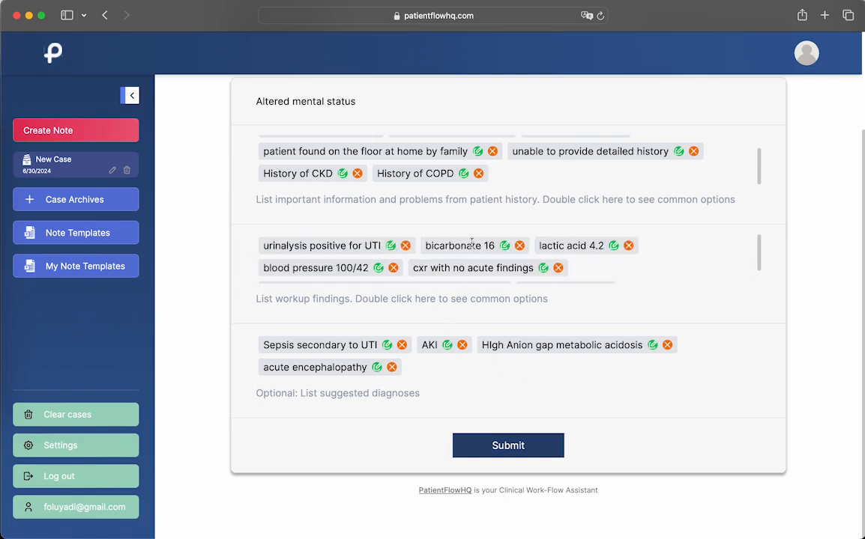
scroll(602, 261, down, 2)
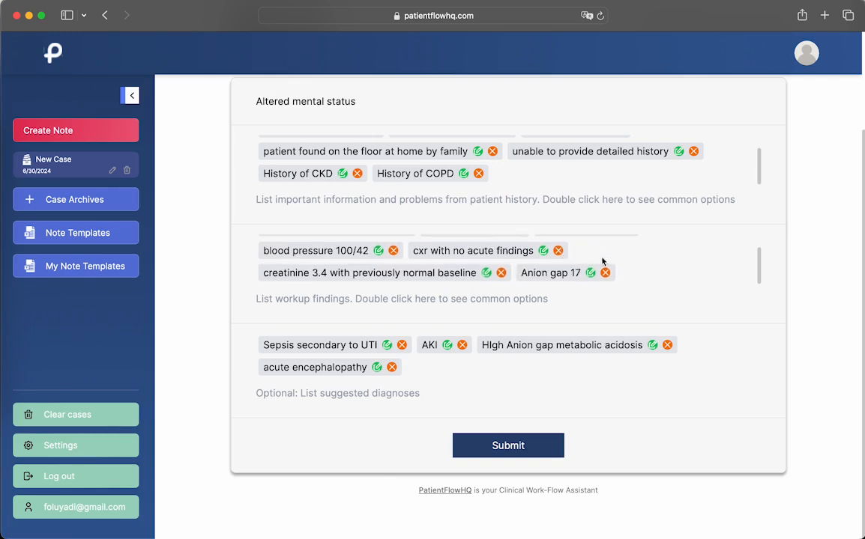
scroll(602, 260, up, 1)
scroll(602, 261, up, 1)
scroll(594, 216, up, 2)
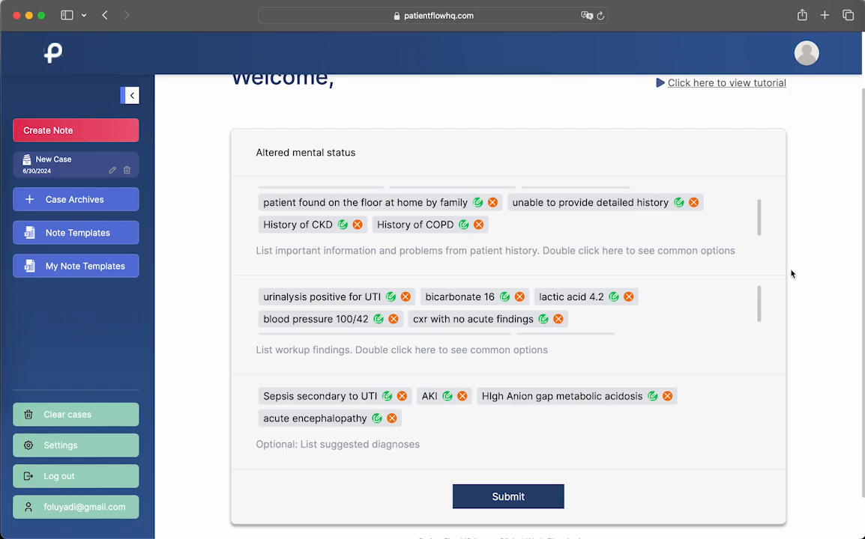
scroll(697, 350, down, 2)
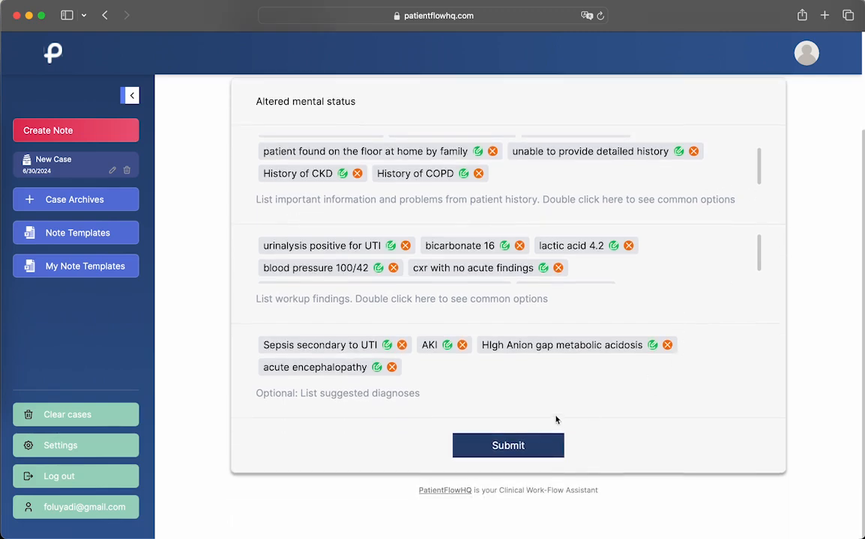
Submit the case to generate the H & P note and review it against the submitted history and workup findings.
click(526, 443)
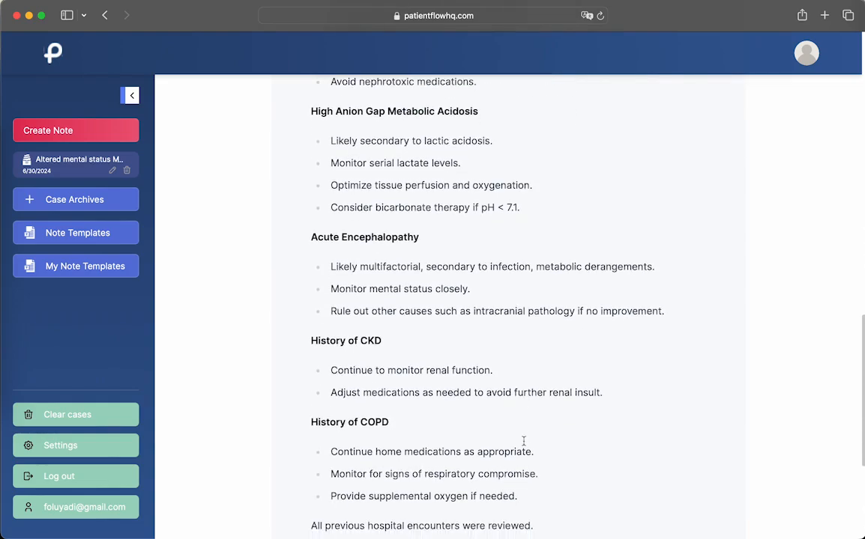
scroll(523, 445, up, 10)
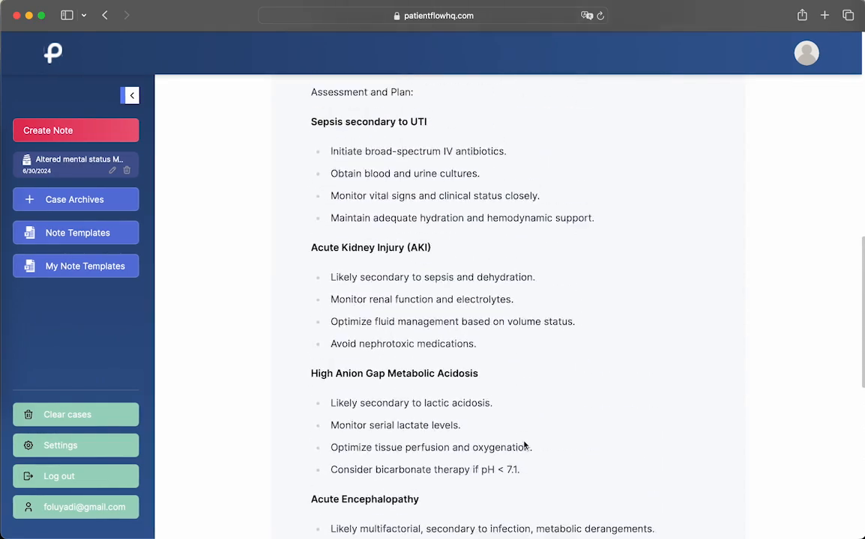
scroll(524, 445, up, 6)
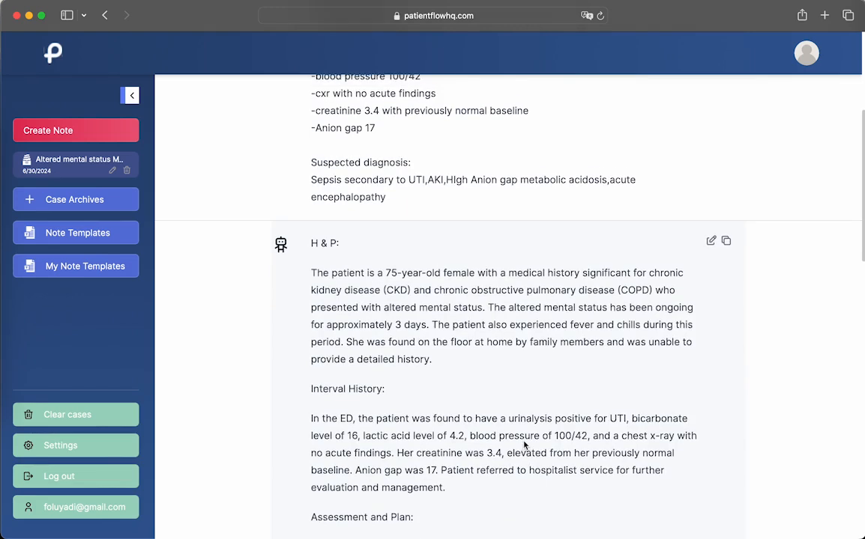
scroll(523, 442, down, 1)
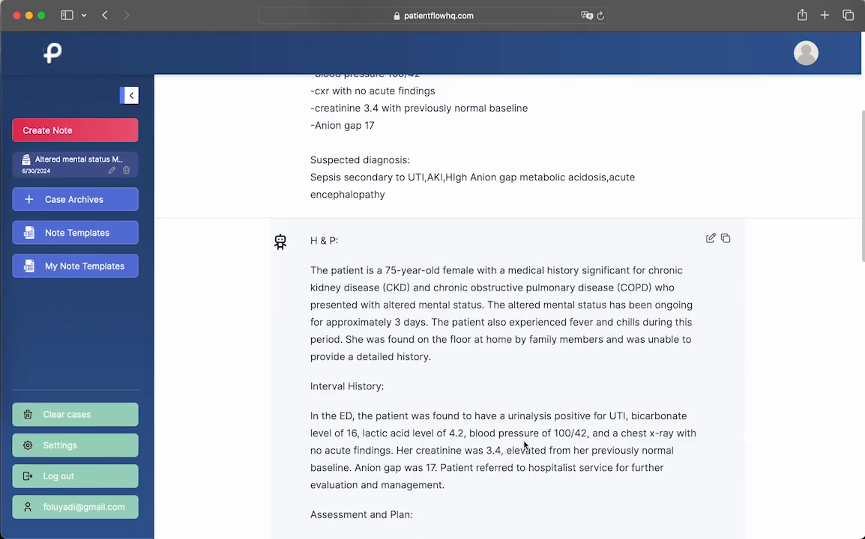
scroll(524, 445, up, 7)
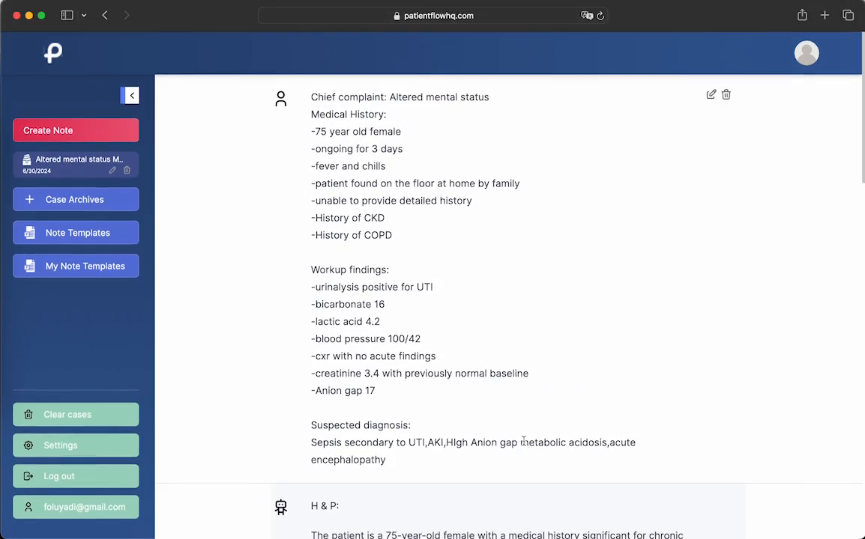
scroll(523, 442, down, 10)
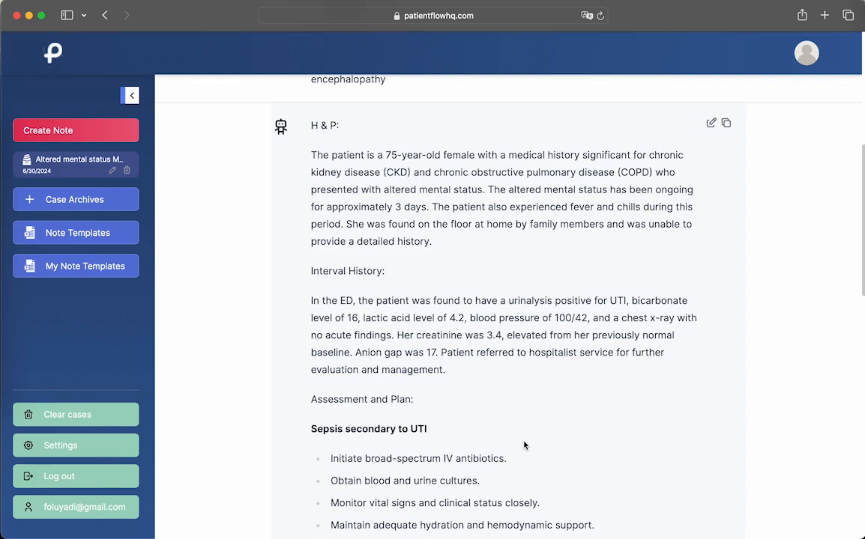
scroll(524, 445, down, 3)
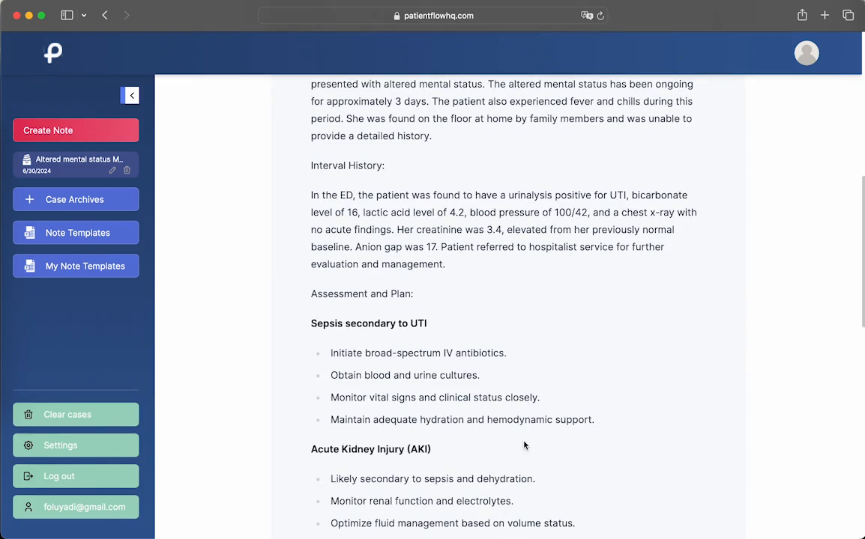
scroll(524, 445, up, 4)
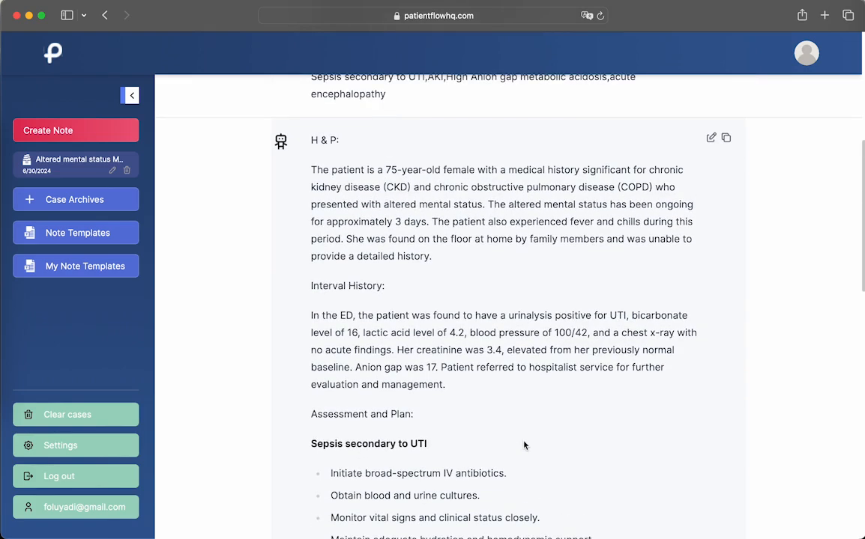
Edit the generated note, adding "(Ceftriaxone)" after the broad-spectrum IV antibiotics in the Sepsis secondary to UTI plan.
click(711, 138)
scroll(598, 308, down, 2)
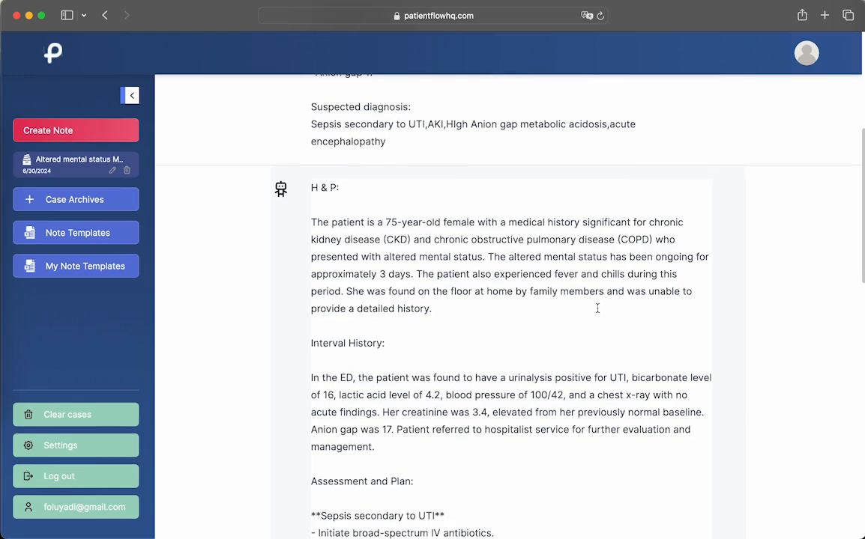
scroll(597, 308, down, 5)
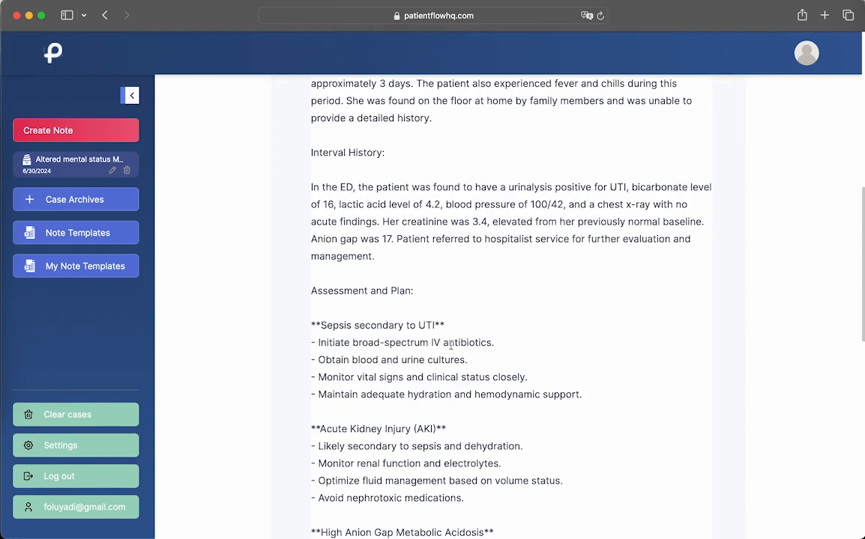
click(493, 343)
key(BackSpace)
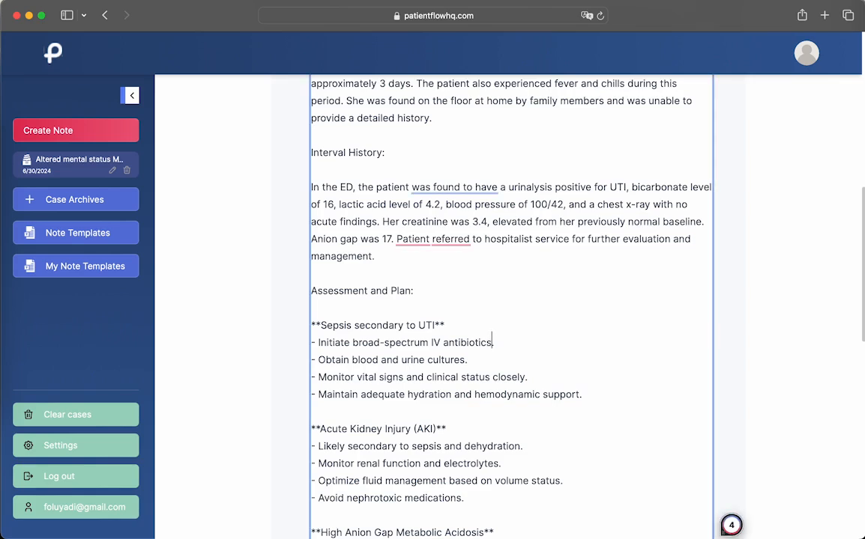
text((Ceftriaxone))
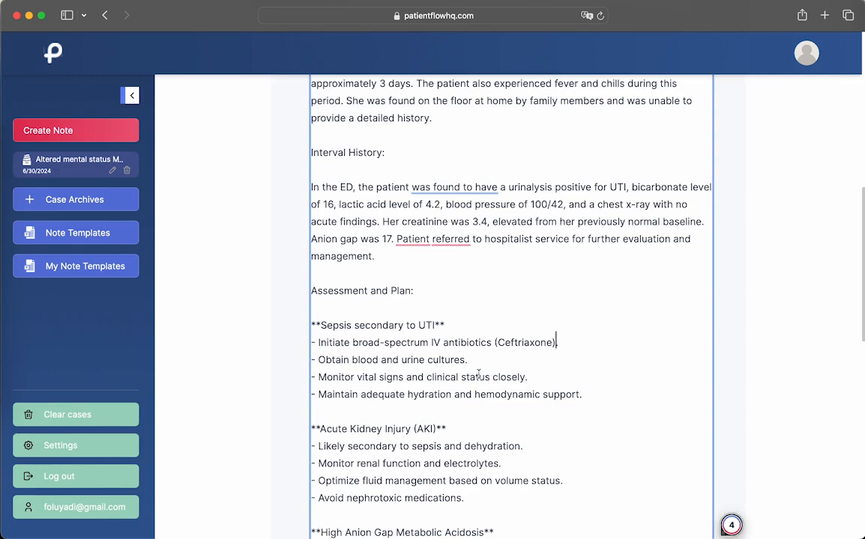
Check the remaining Assessment and Plan sections in the editable note, then save and submit the edit.
scroll(513, 410, down, 2)
scroll(513, 411, down, 4)
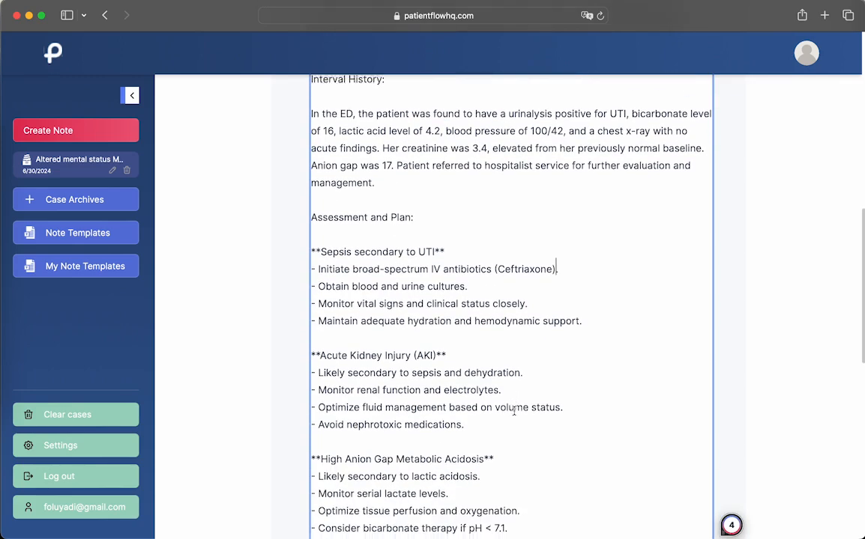
scroll(514, 411, down, 7)
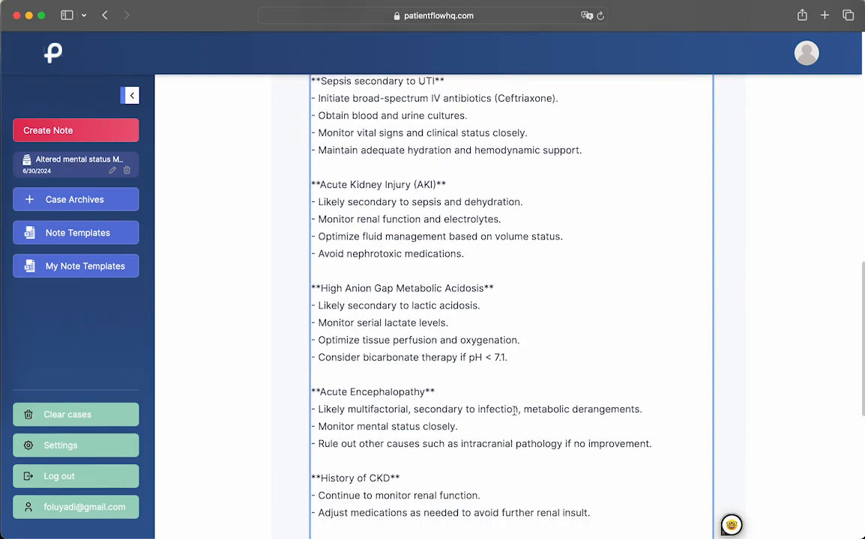
scroll(513, 410, down, 2)
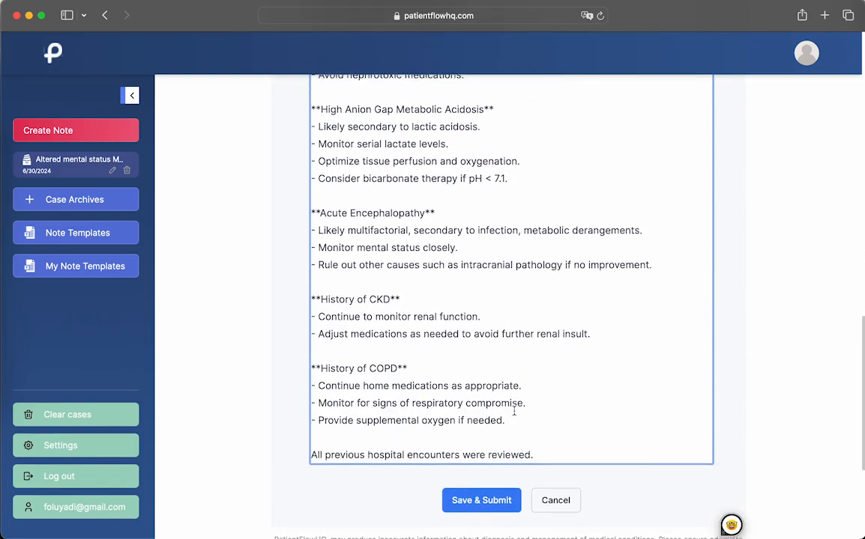
scroll(513, 410, up, 6)
scroll(513, 411, up, 3)
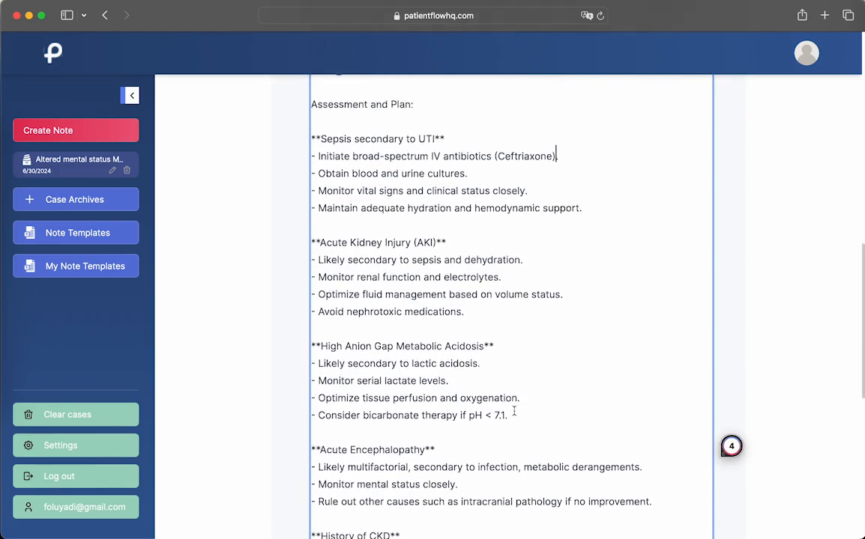
scroll(513, 411, down, 6)
scroll(513, 411, down, 2)
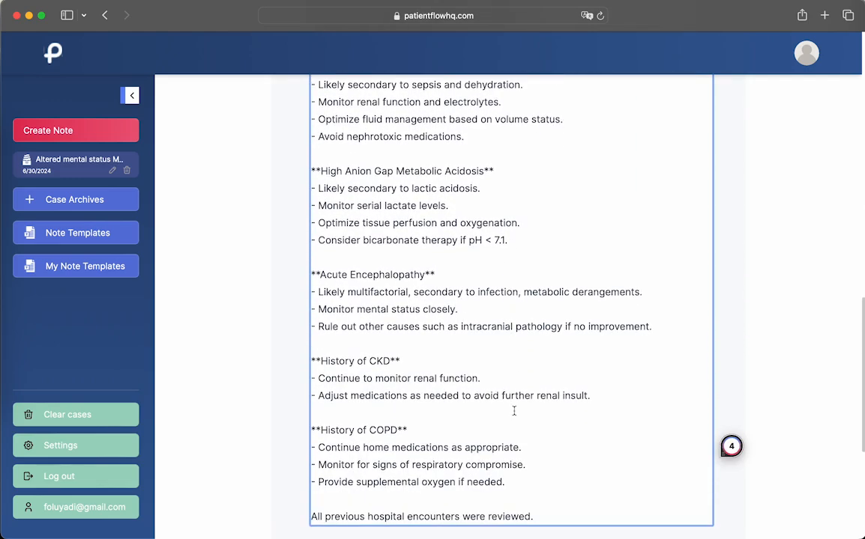
scroll(472, 337, down, 5)
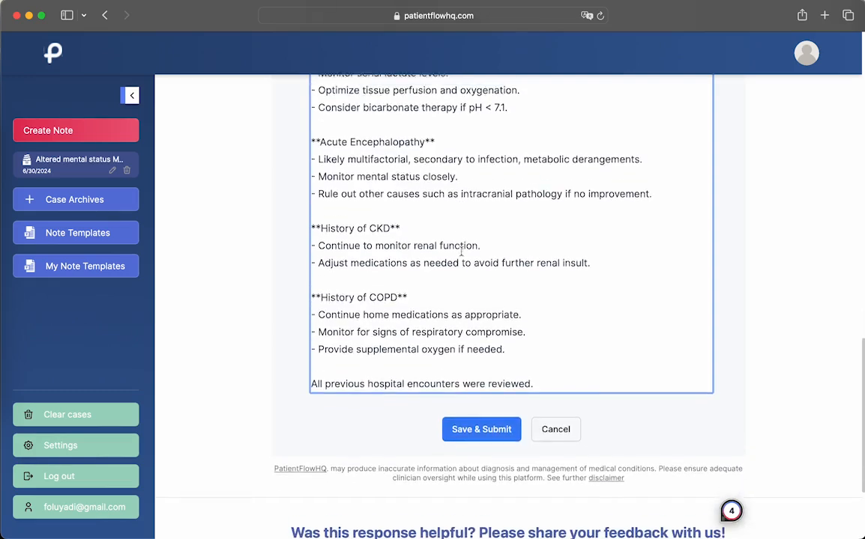
click(483, 405)
Copy the saved H & P note and read through its Assessment and Plan to the end.
scroll(484, 411, up, 10)
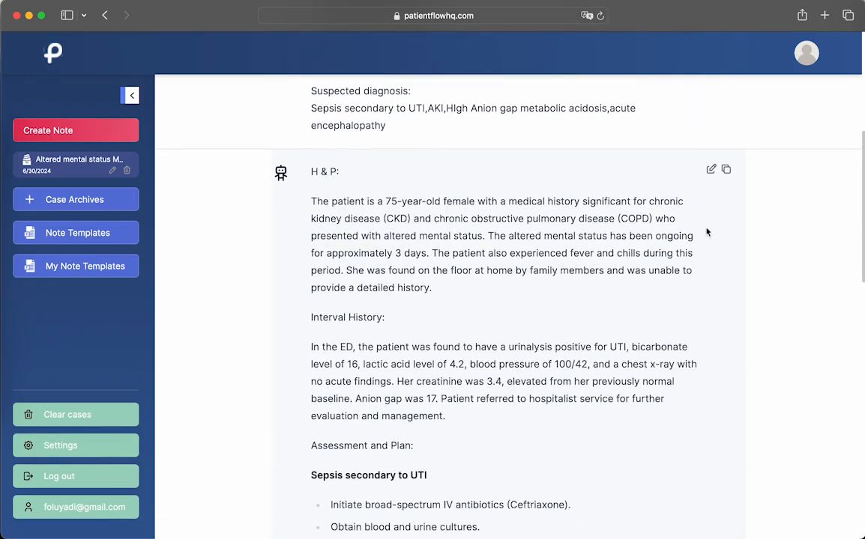
click(726, 170)
scroll(551, 378, down, 2)
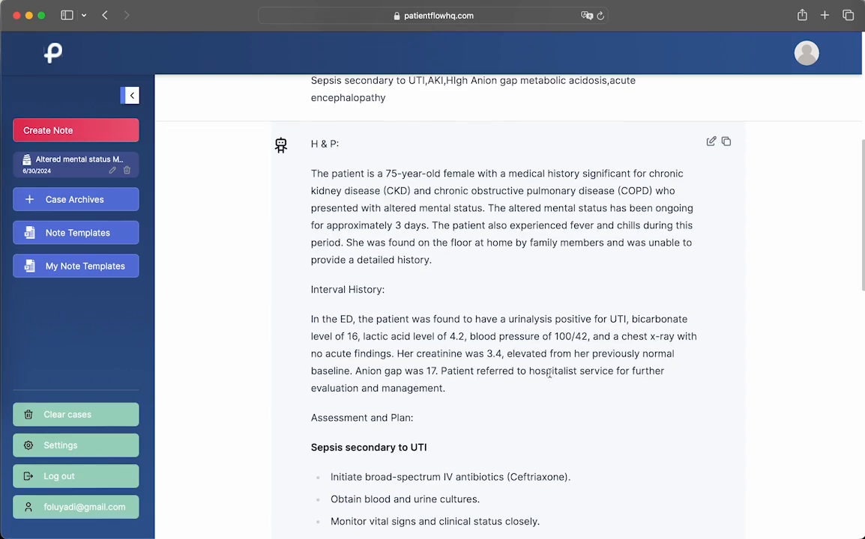
scroll(550, 375, down, 5)
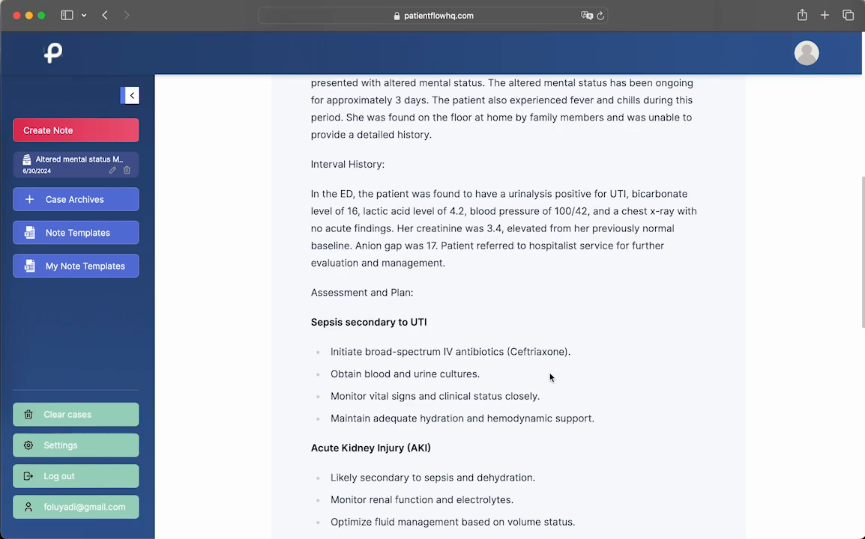
scroll(550, 378, down, 3)
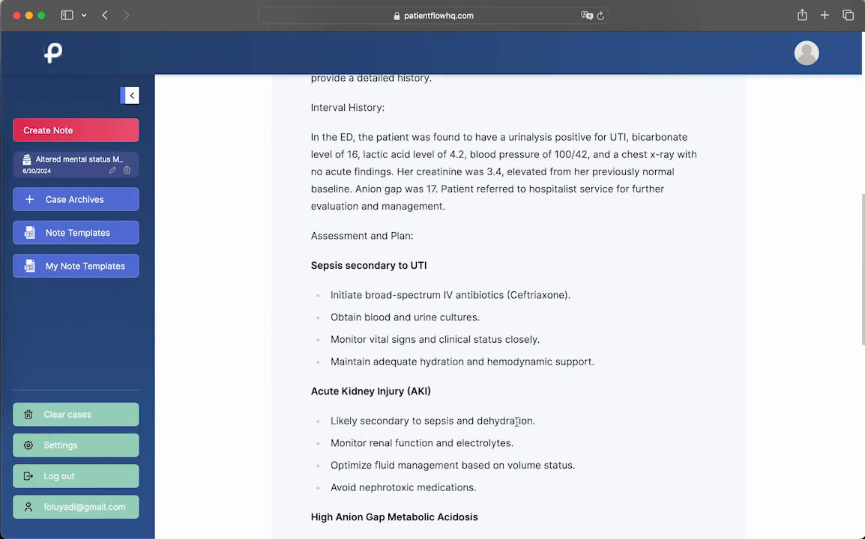
scroll(516, 422, down, 10)
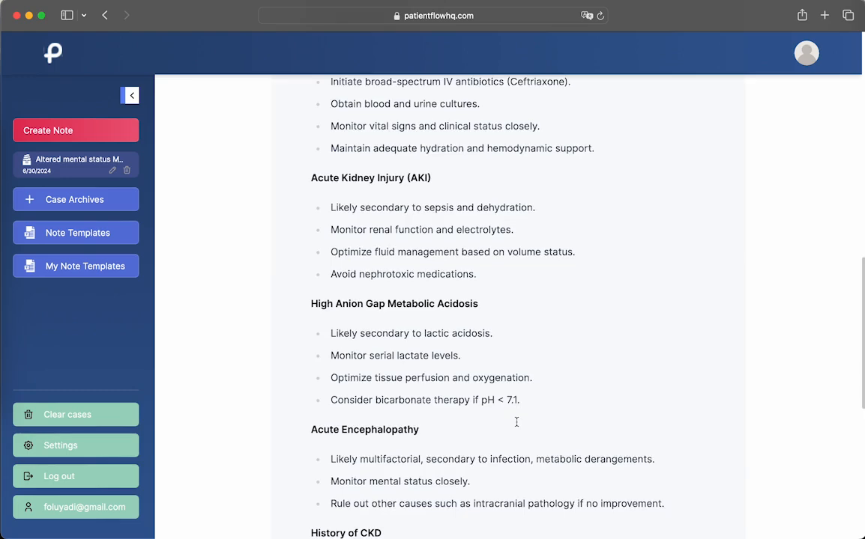
scroll(516, 422, down, 10)
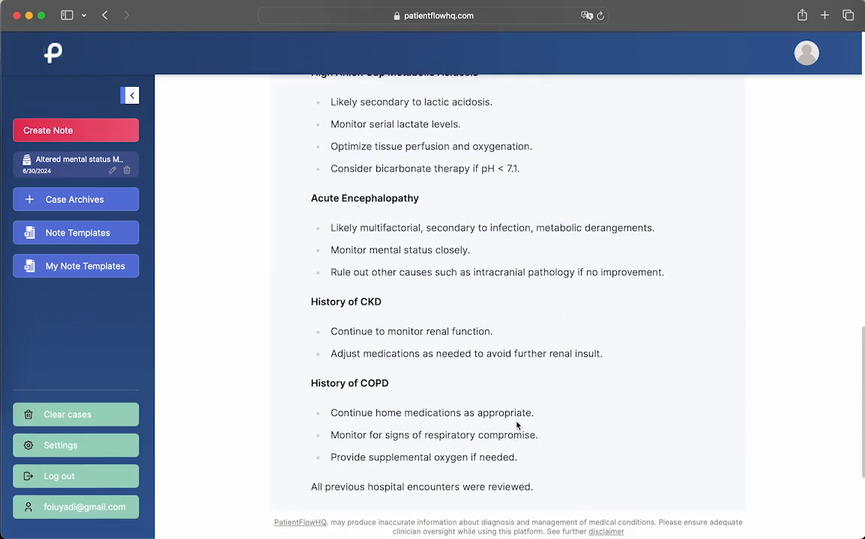
scroll(516, 425, down, 1)
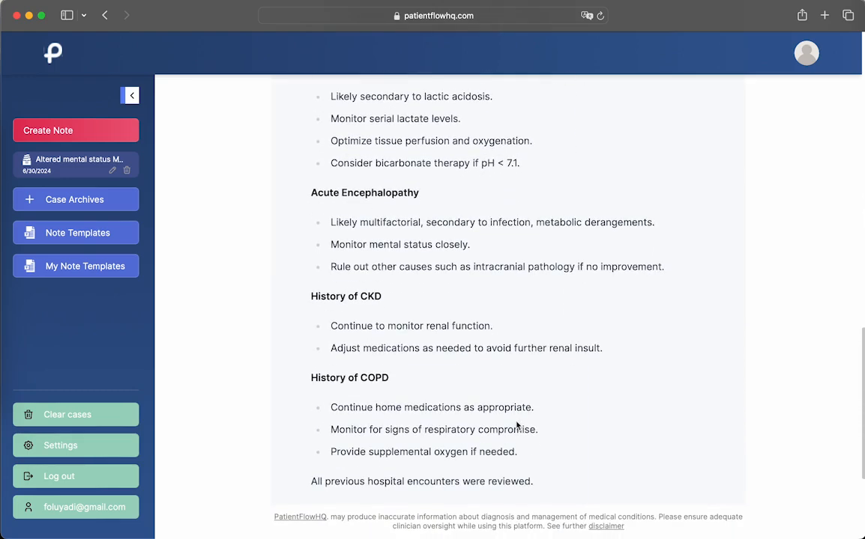